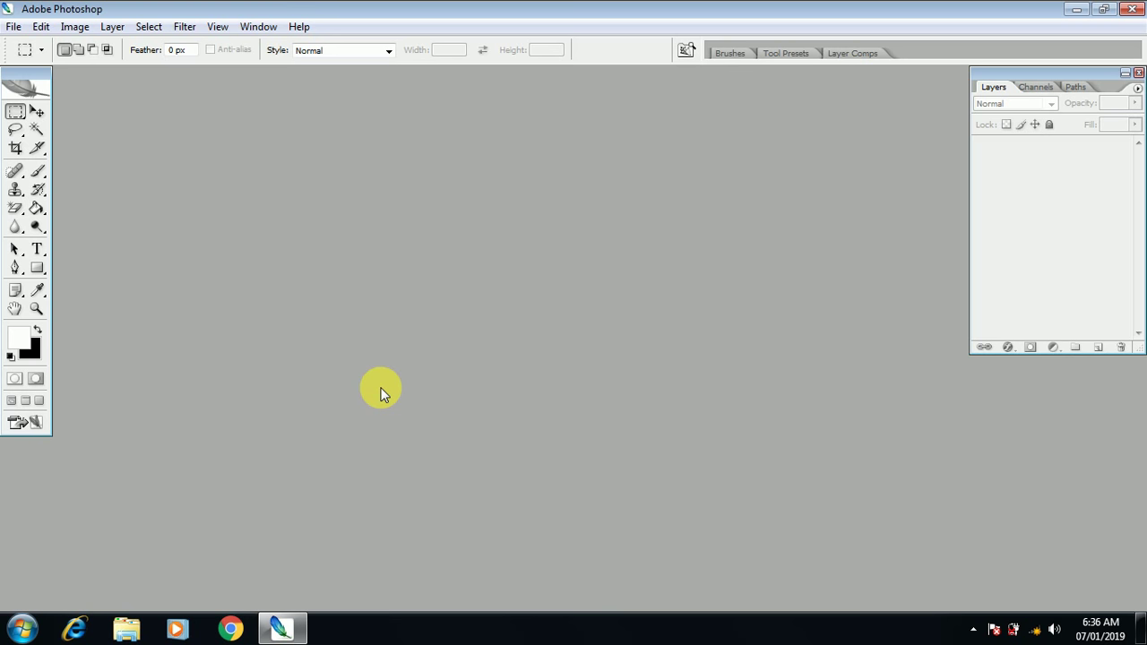
Create a new blank document using the 1024 x 768 pixel size preset
{"action": "key", "text": "ctrl+n"}
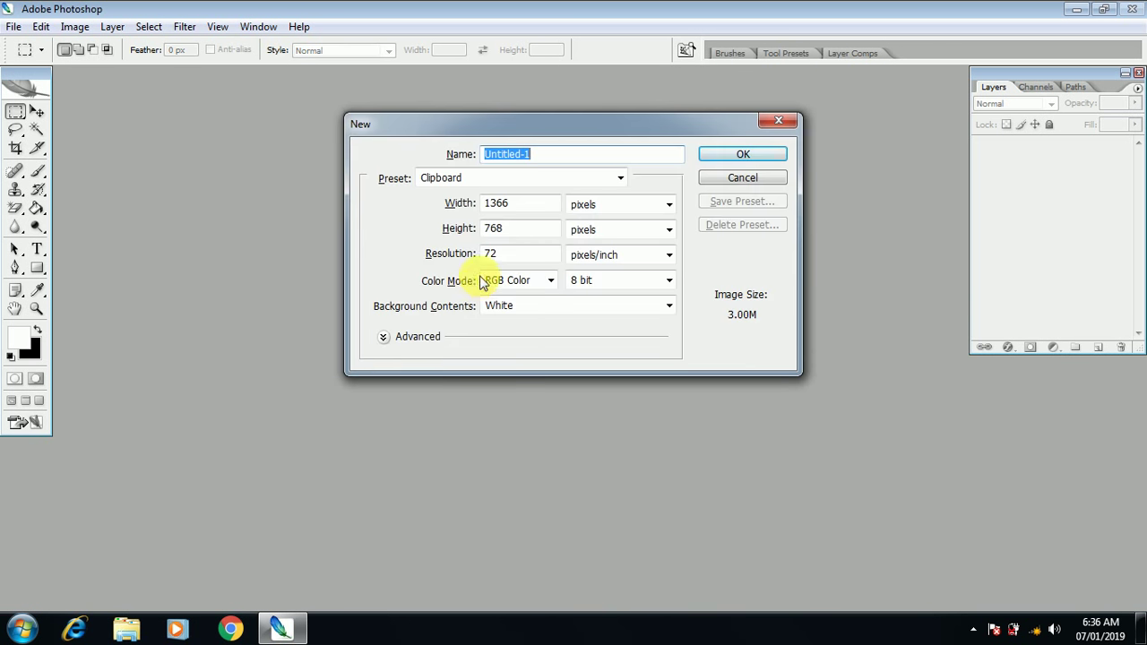
{"action": "left_click", "coordinate": [496, 178]}
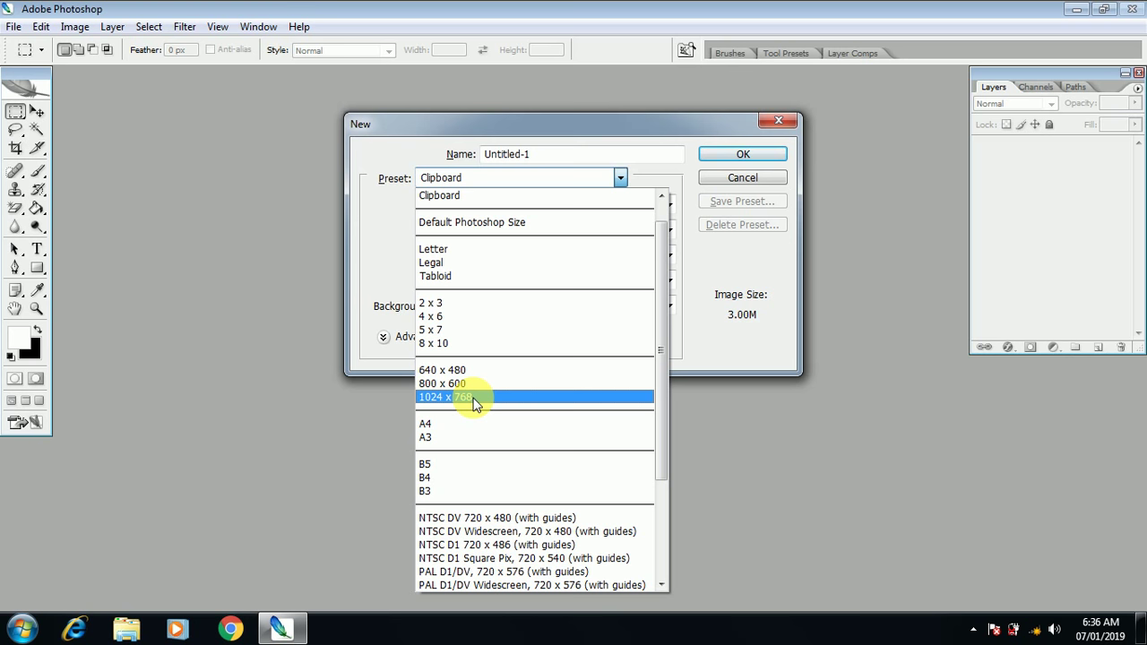
{"action": "left_click", "coordinate": [473, 398]}
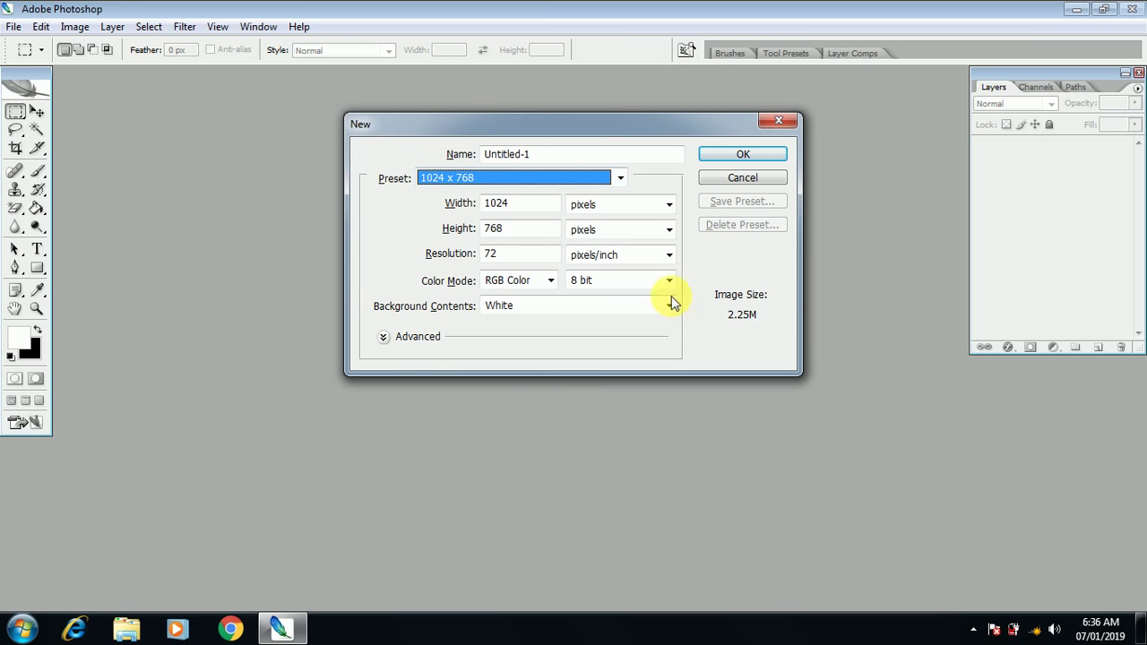
{"action": "left_click", "coordinate": [740, 156]}
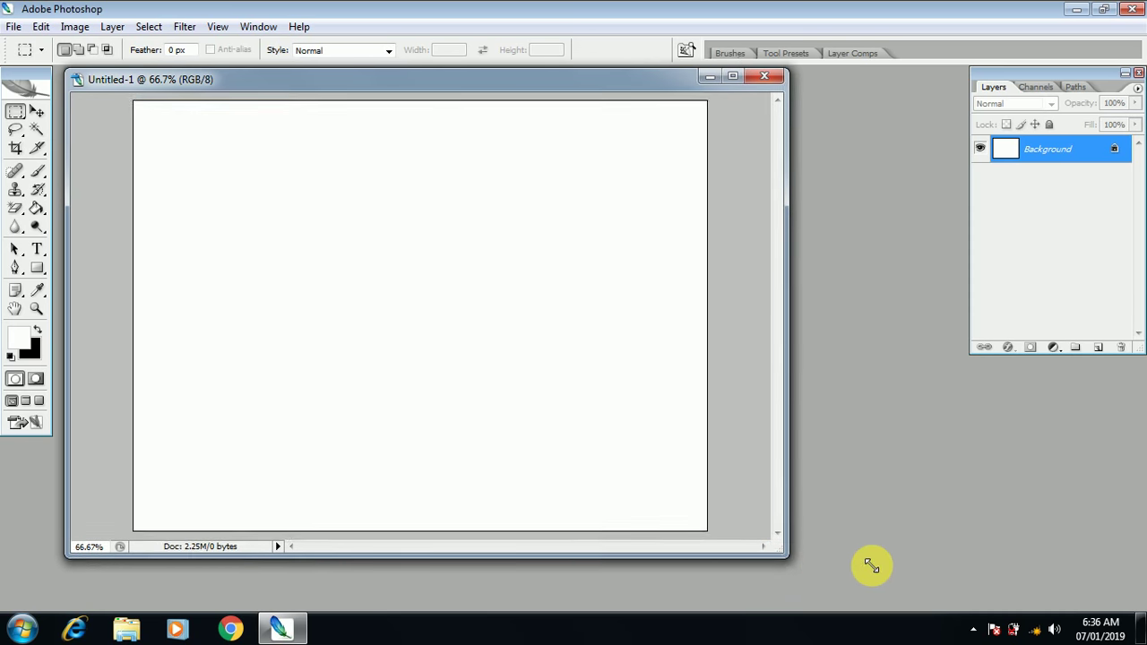
Enlarge and reposition the document window, then fill the Background layer with black
{"action": "left_click_drag", "start_coordinate": [663, 544], "coordinate": [955, 574]}
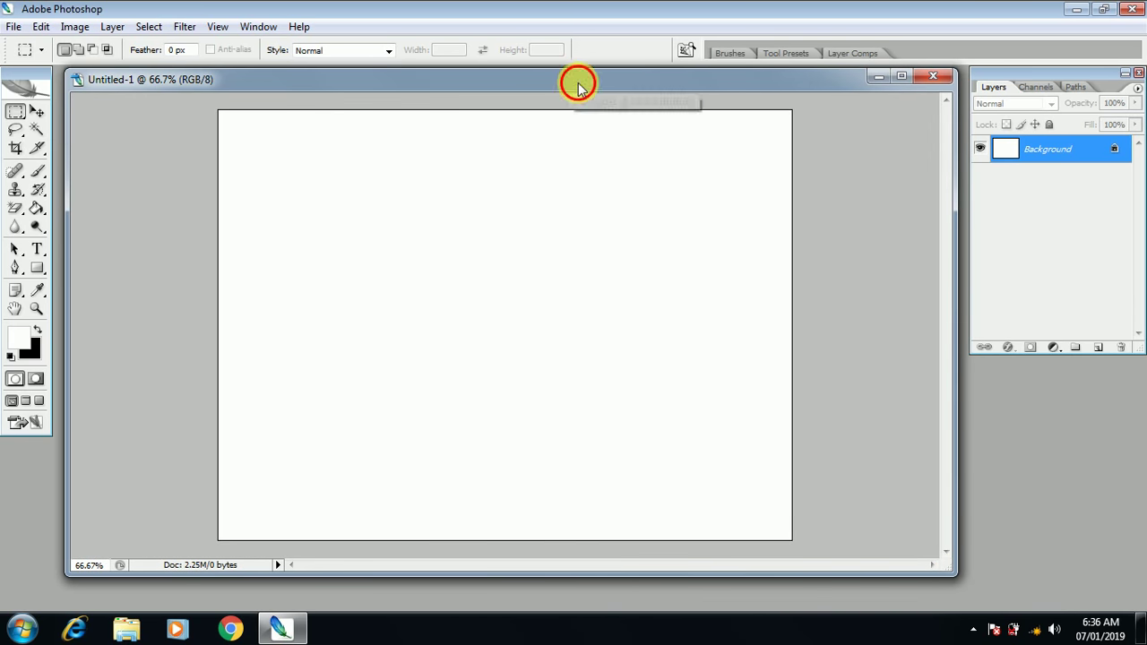
{"action": "left_click_drag", "start_coordinate": [579, 80], "coordinate": [597, 87]}
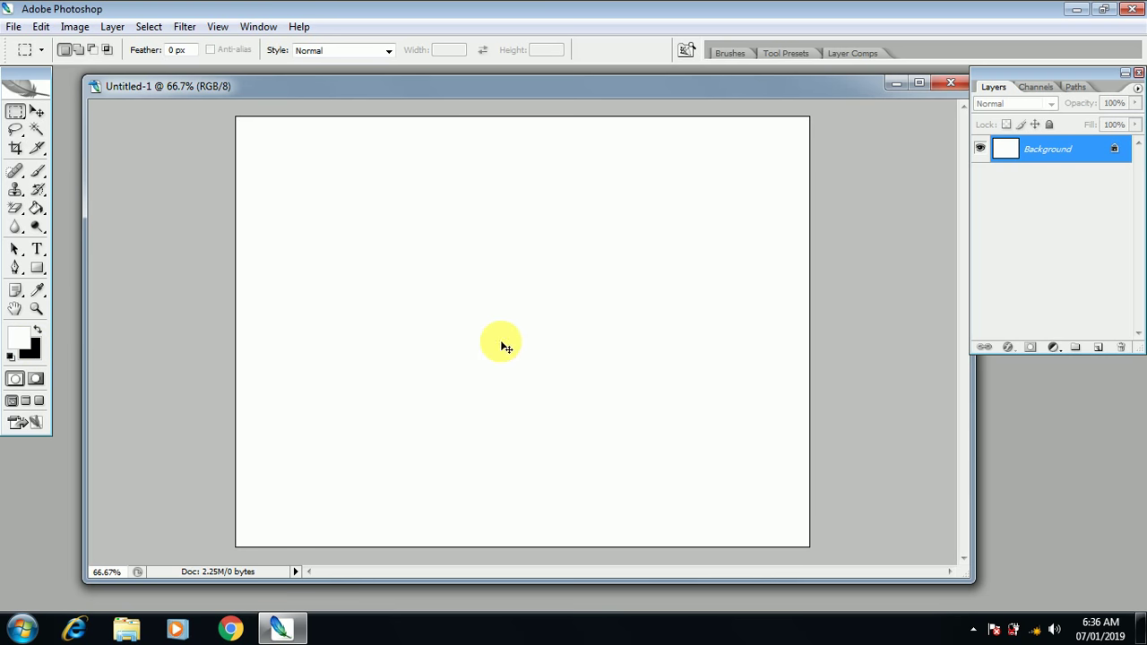
{"action": "key", "text": "ctrl+BackSpace"}
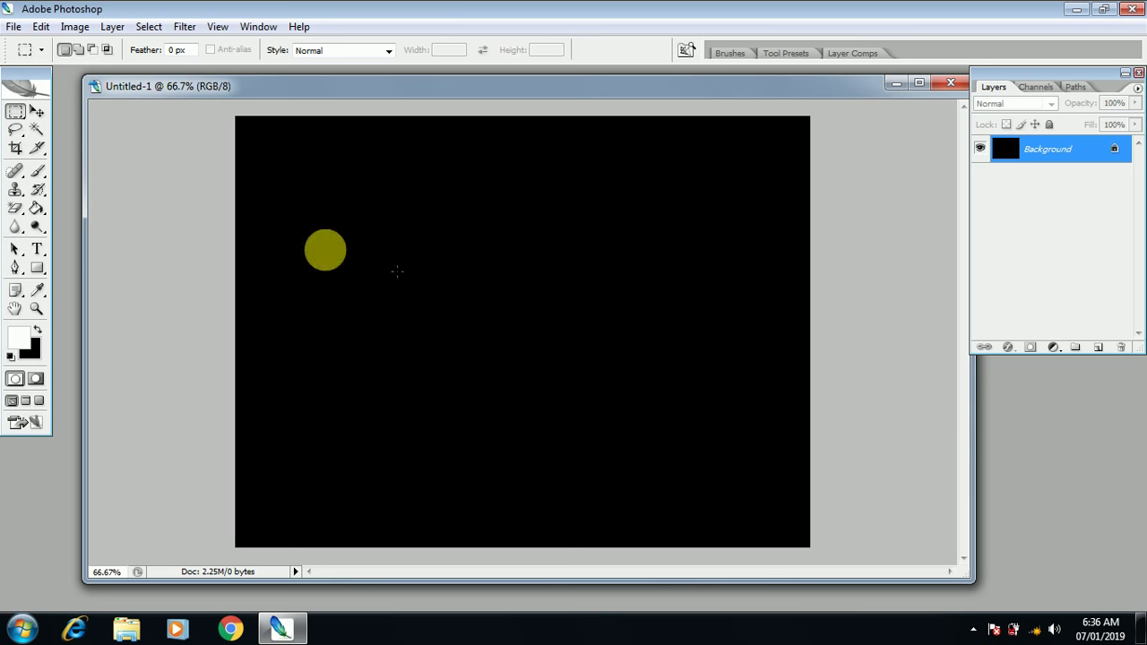
Type white bold INDIA text on the left side of the canvas
{"action": "left_click", "coordinate": [37, 251]}
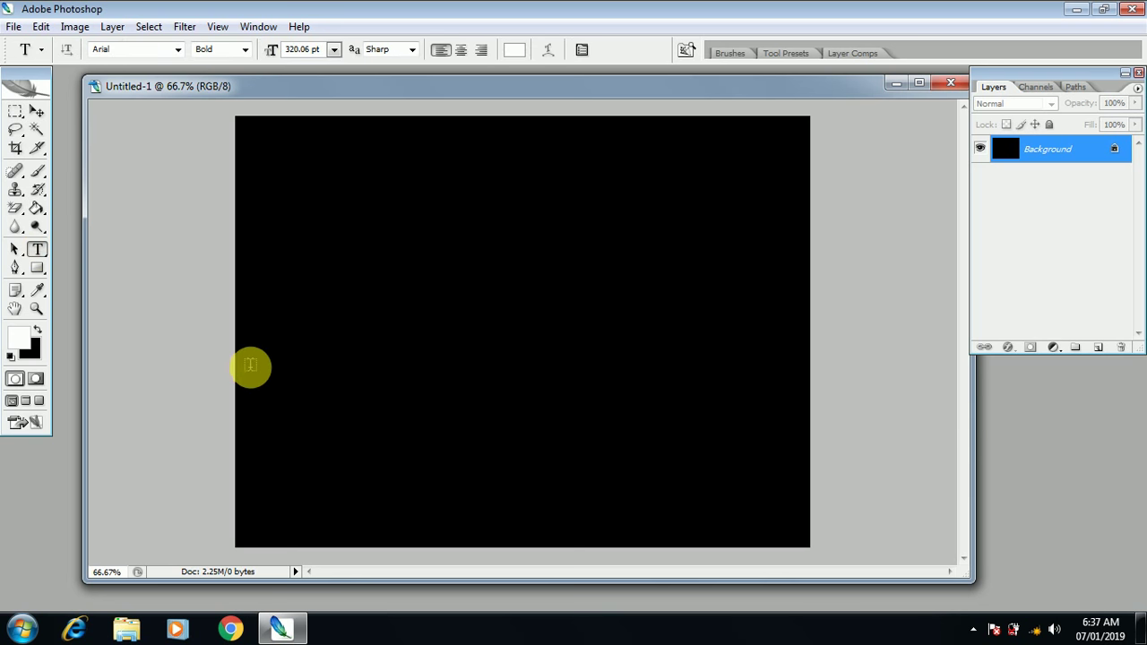
{"action": "left_click", "coordinate": [251, 367]}
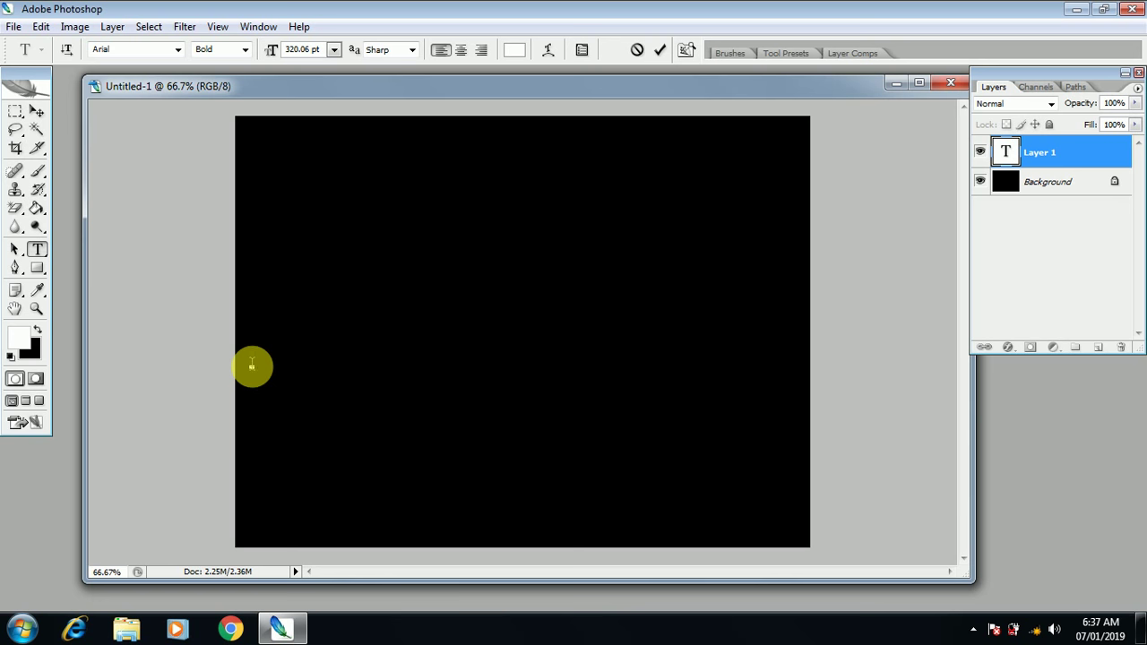
{"action": "type", "text": "INDI"}
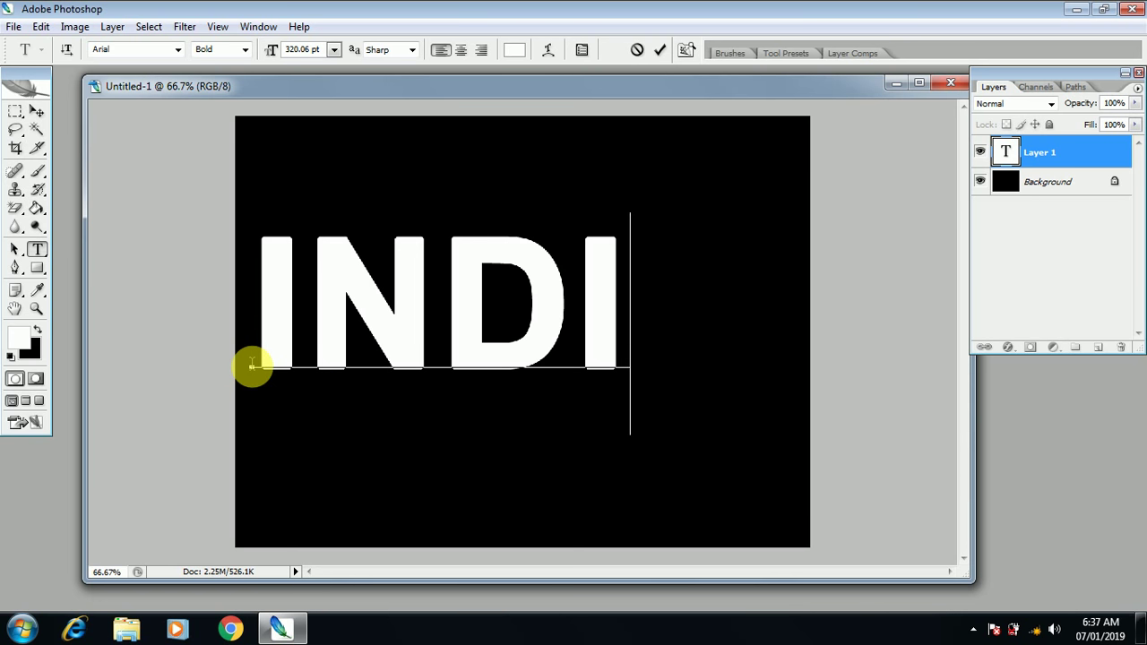
{"action": "type", "text": "A"}
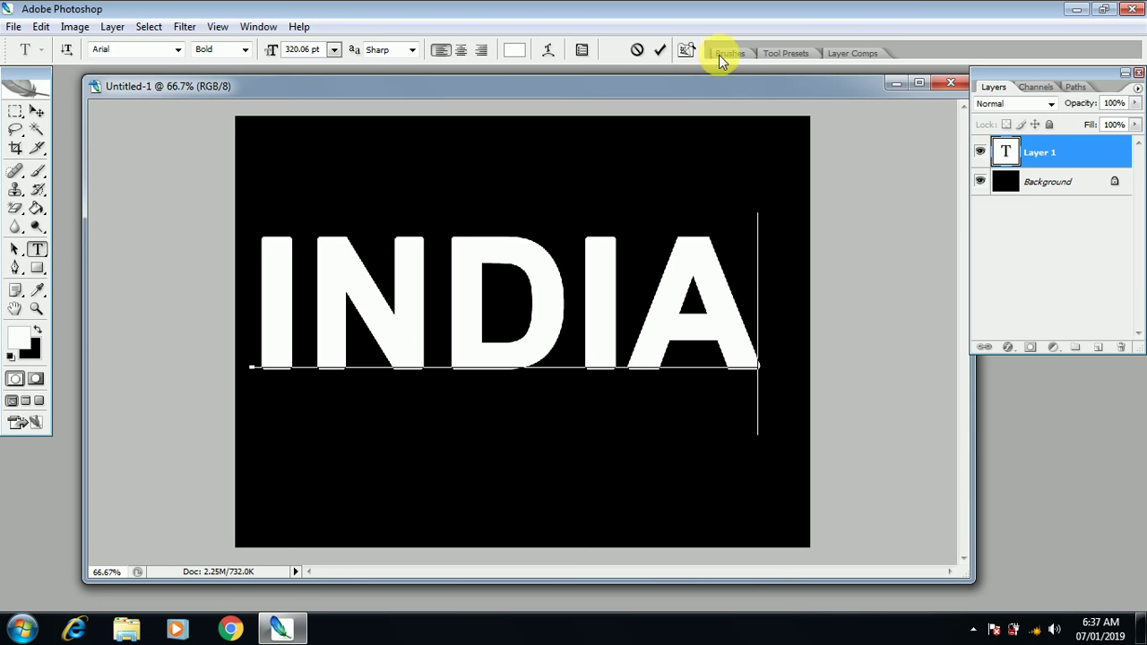
{"action": "left_click", "coordinate": [668, 52]}
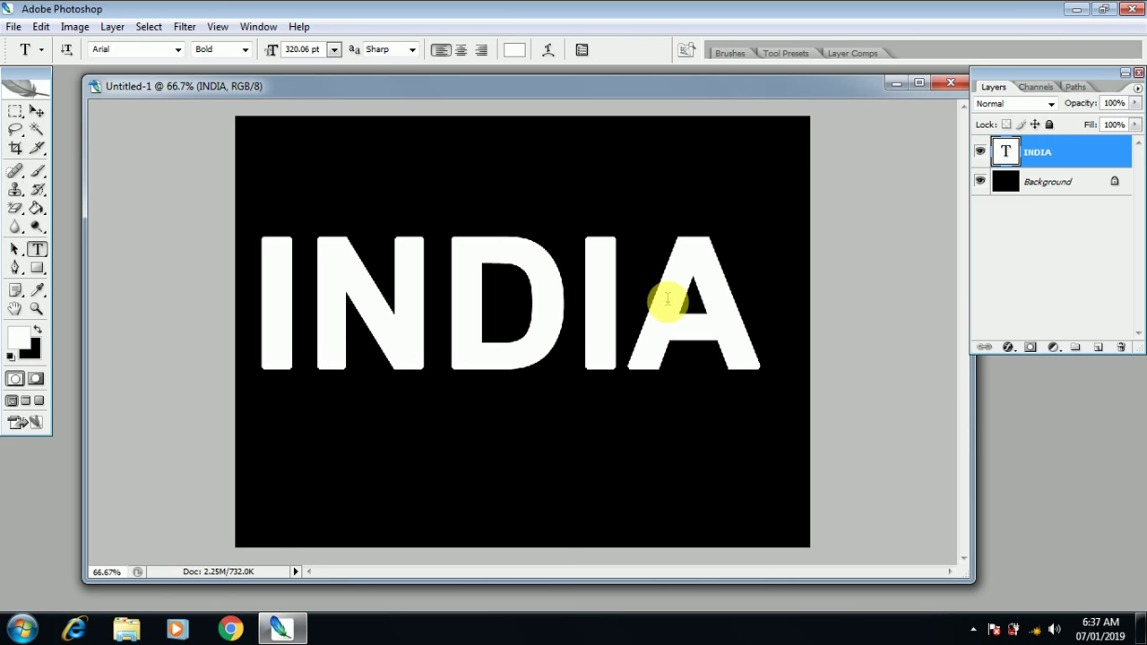
Move the INDIA text down toward the canvas bottom and stretch it slightly wider
{"action": "key", "text": "ctrl+t"}
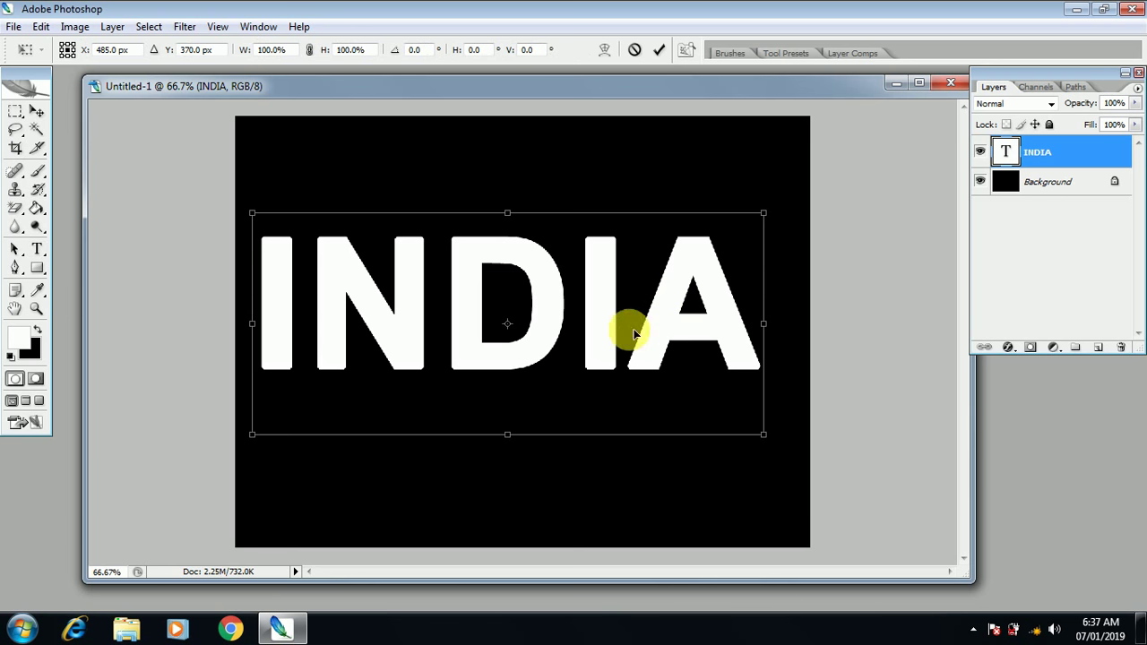
{"action": "mouse_move", "coordinate": [607, 346]}
{"action": "left_mouse_down"}
{"action": "mouse_move", "coordinate": [616, 460]}
{"action": "mouse_move", "coordinate": [598, 466]}
{"action": "left_mouse_up"}
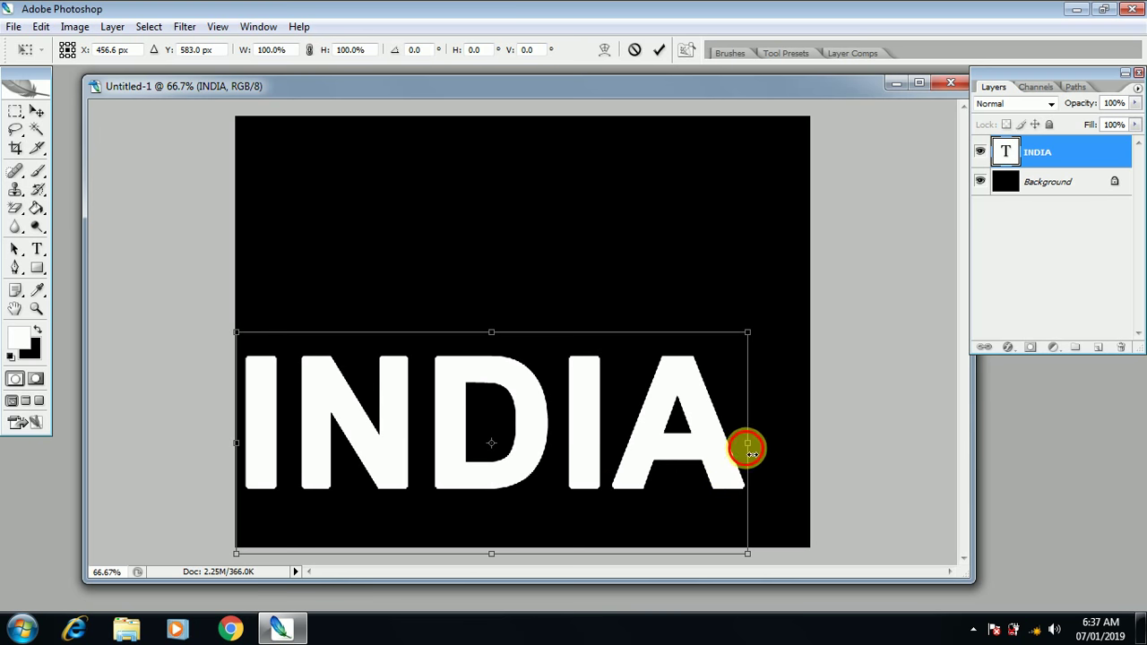
{"action": "left_click_drag", "start_coordinate": [749, 456], "coordinate": [794, 457]}
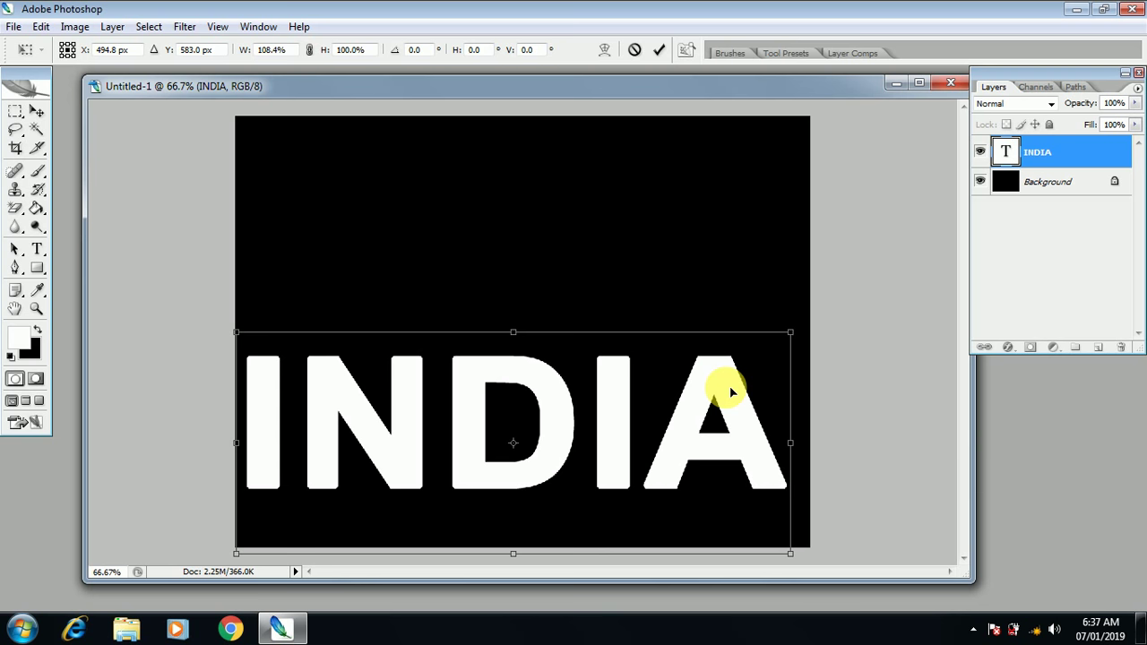
{"action": "key", "text": "Return"}
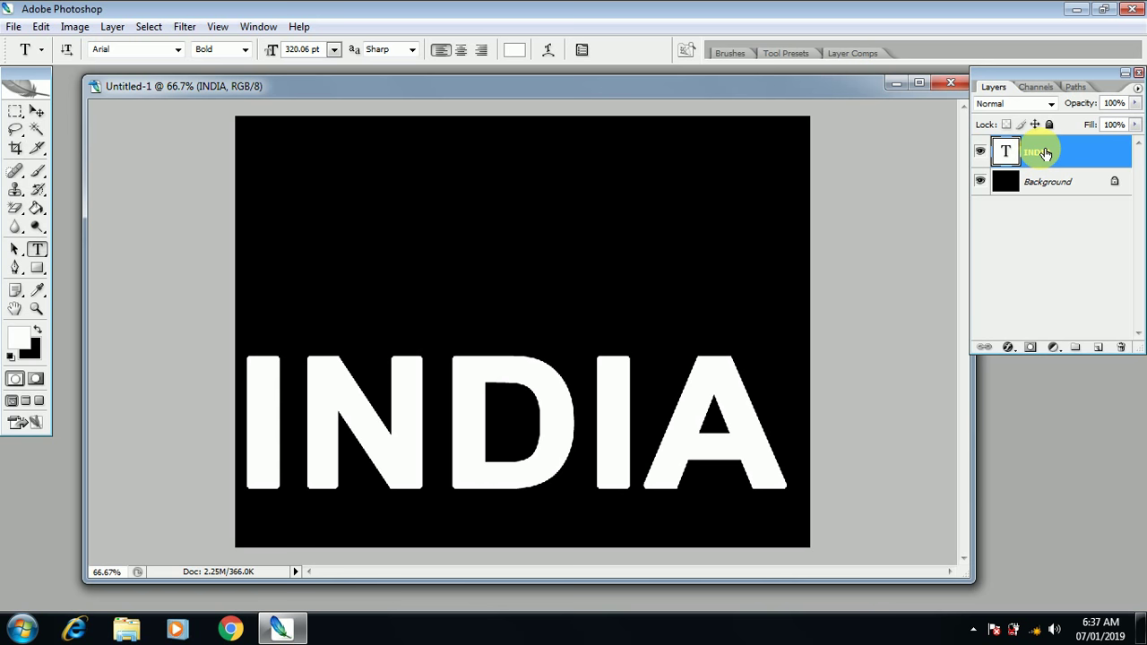
Duplicate the INDIA layer, hide INDIA copy, and reselect the original INDIA layer
{"action": "double_click", "coordinate": [1041, 156]}
{"action": "key", "text": "ctrl+j"}
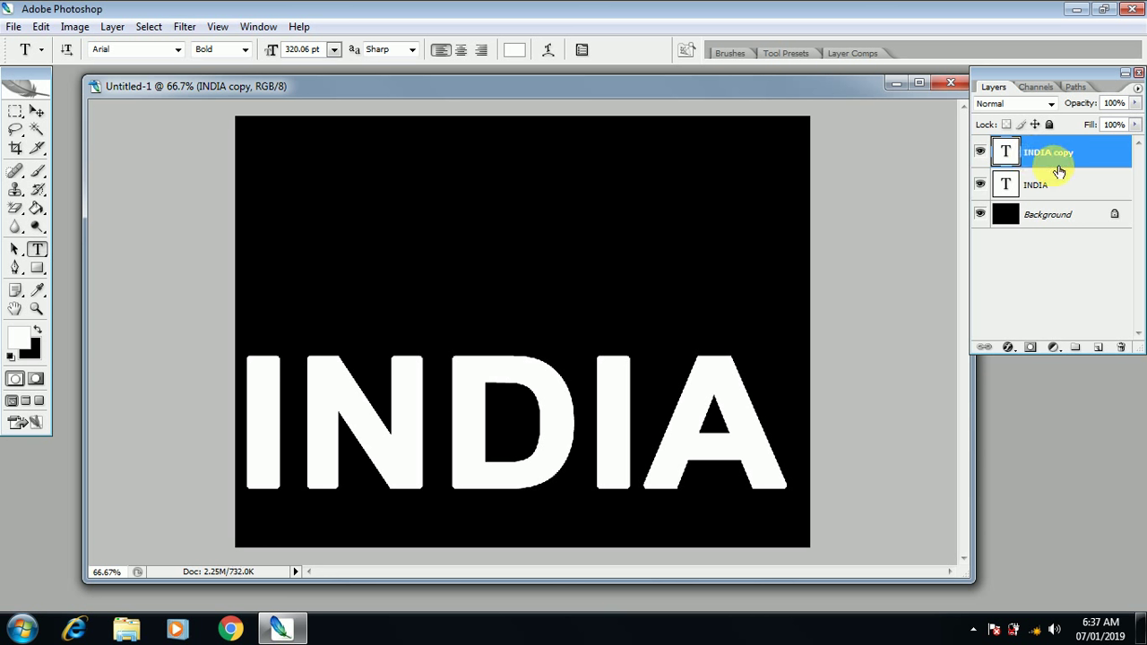
{"action": "left_click", "coordinate": [984, 154]}
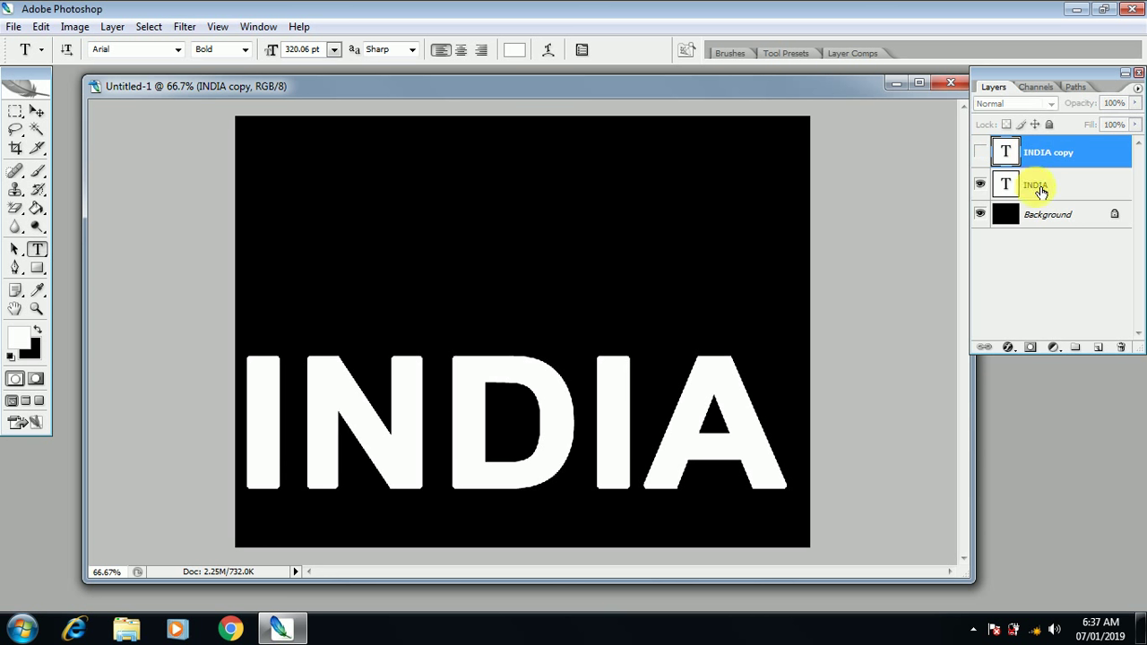
{"action": "left_click", "coordinate": [1039, 191]}
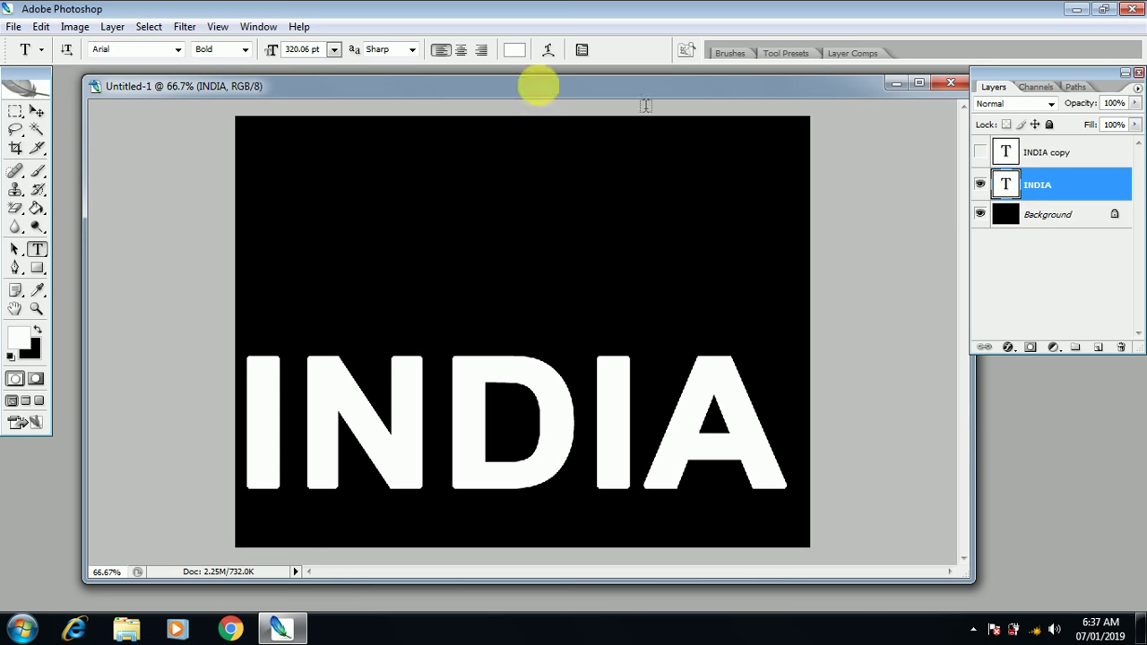
{"action": "left_click", "coordinate": [75, 29]}
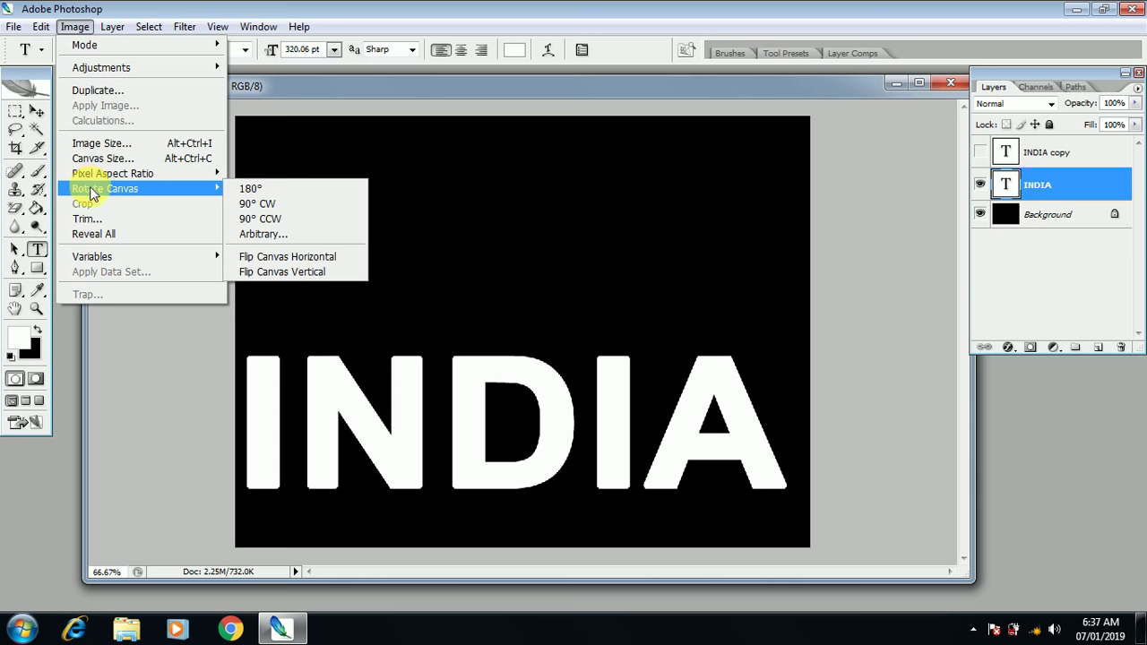
{"action": "mouse_move", "coordinate": [105, 188]}
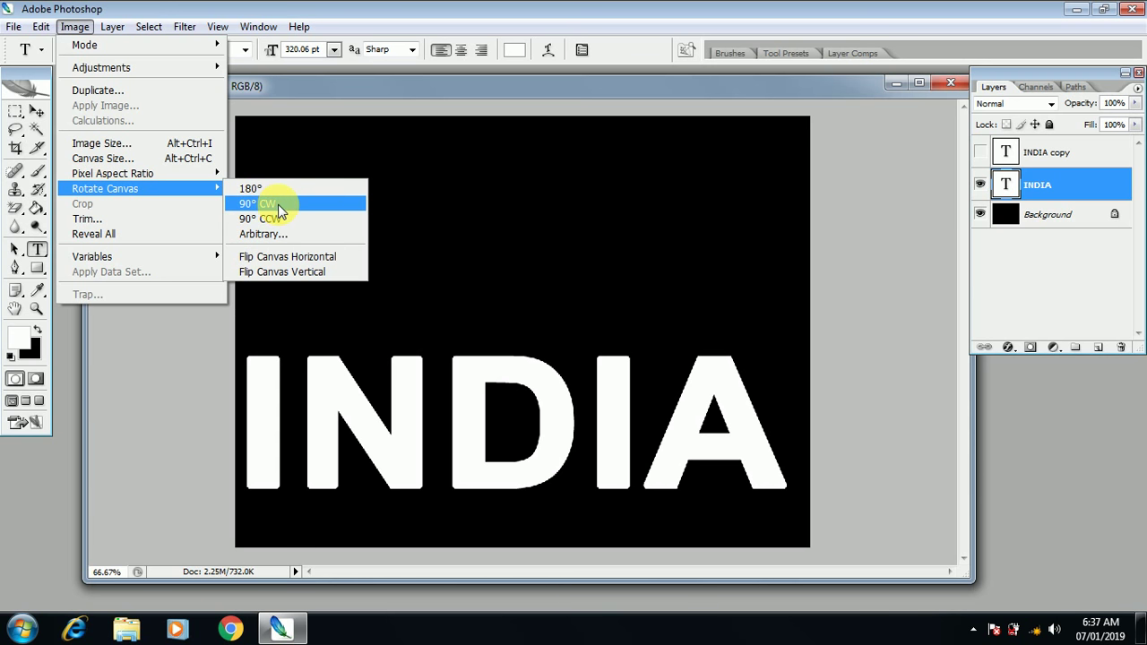
Rotate the canvas 90° clockwise and apply the Wind filter to the rasterized INDIA text
{"action": "left_click", "coordinate": [278, 205]}
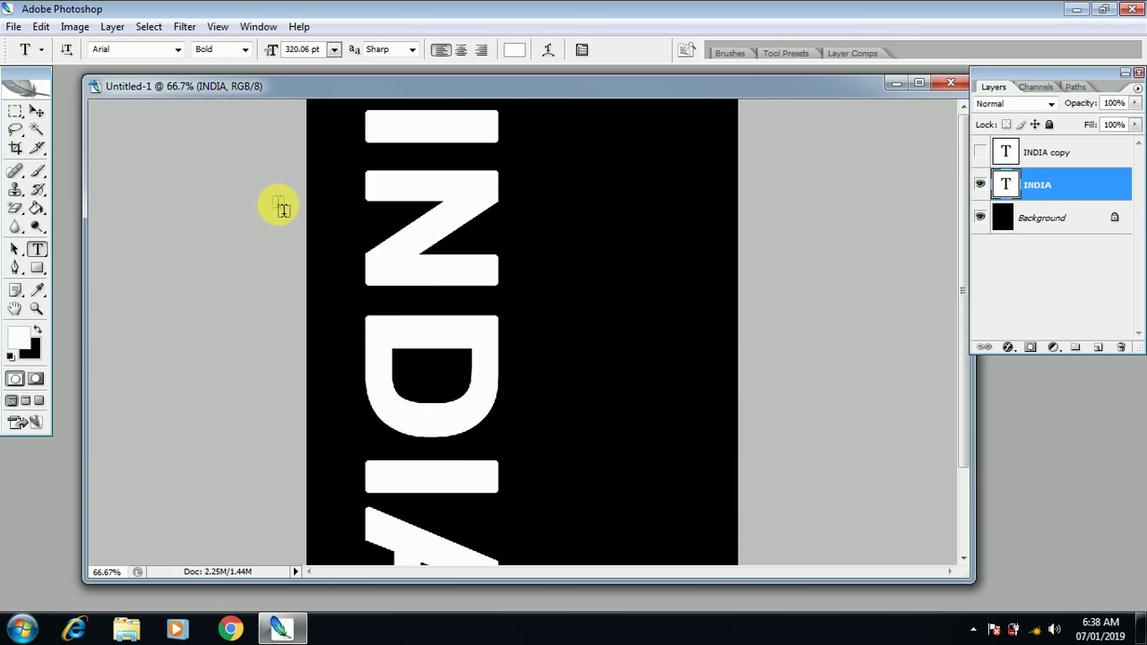
{"action": "left_click", "coordinate": [184, 27]}
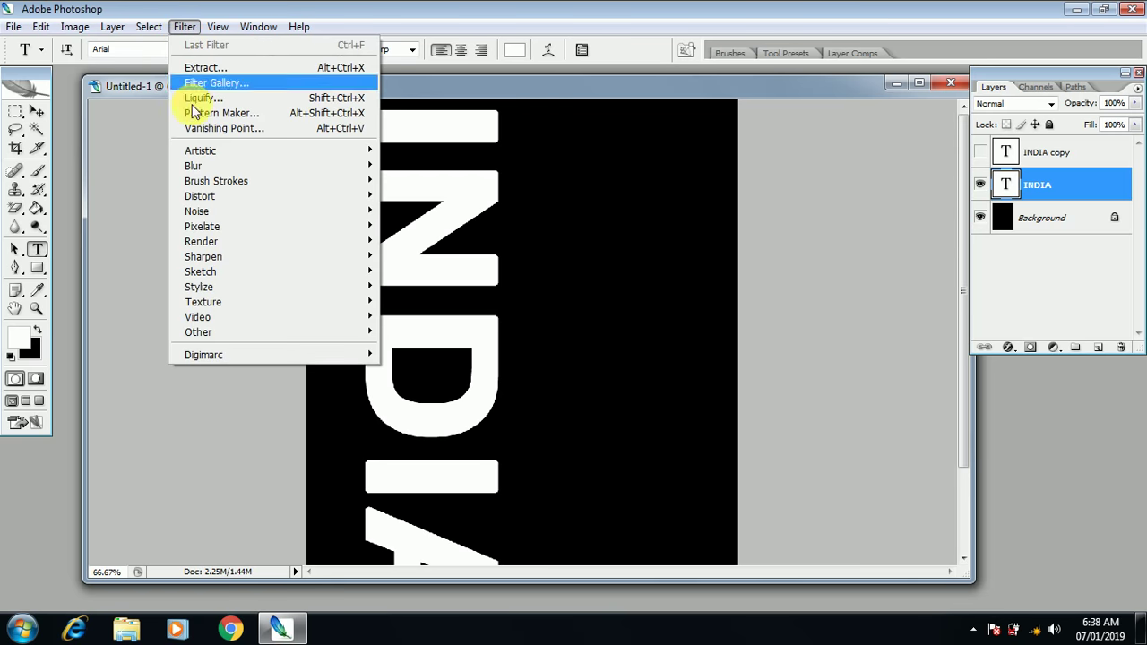
{"action": "mouse_move", "coordinate": [199, 287]}
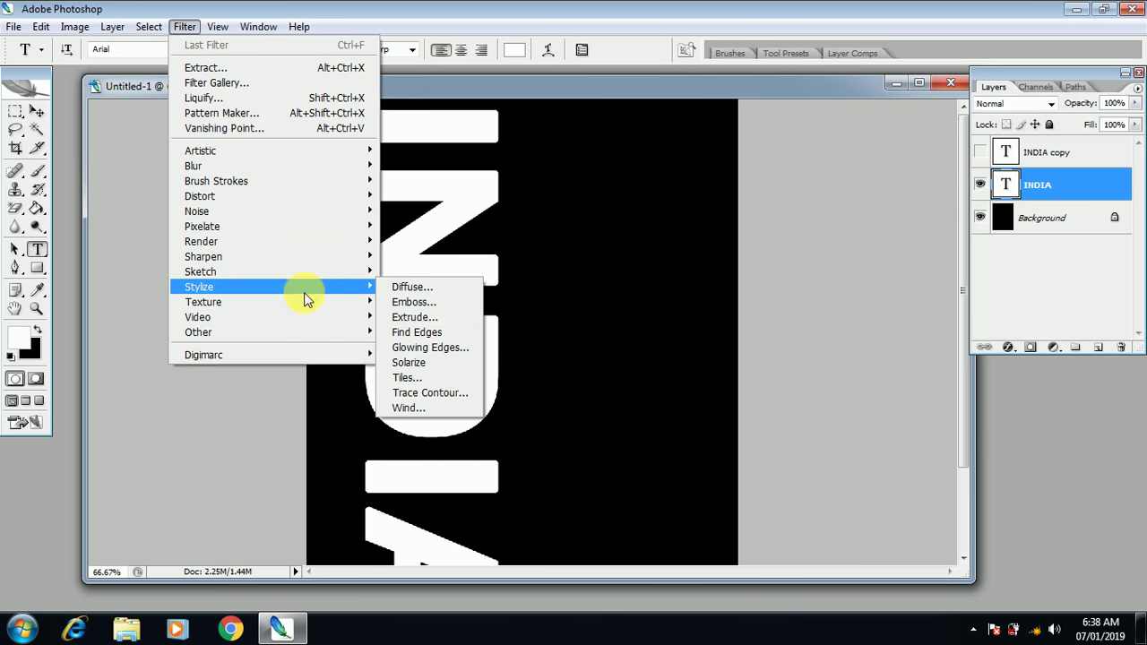
{"action": "left_click", "coordinate": [422, 408]}
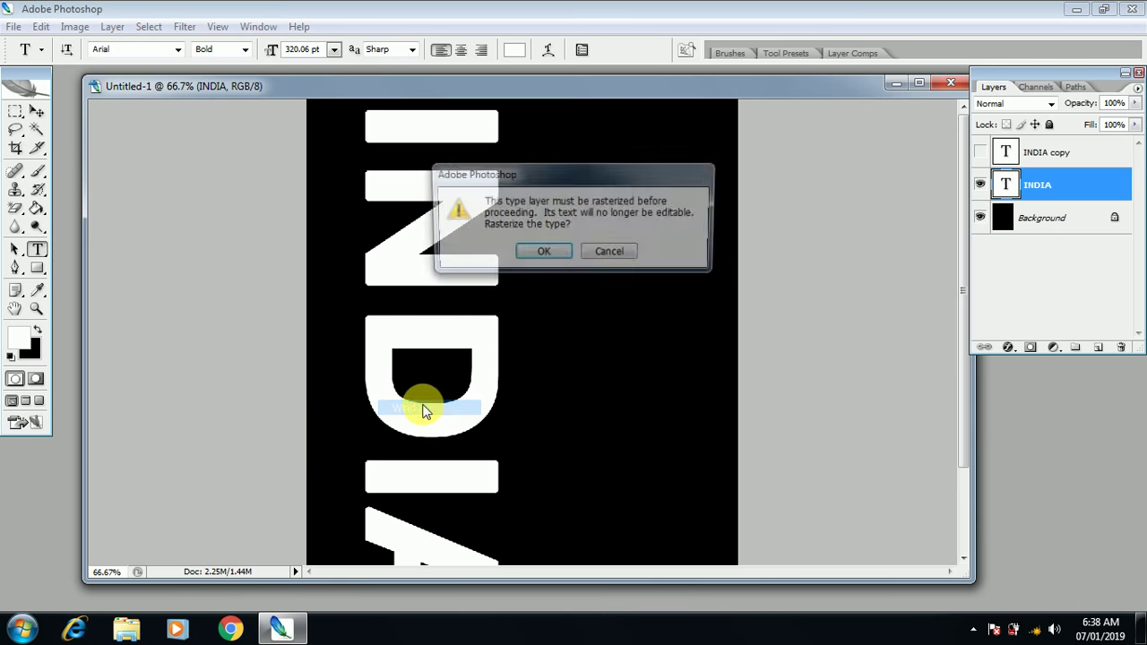
{"action": "left_click", "coordinate": [553, 260]}
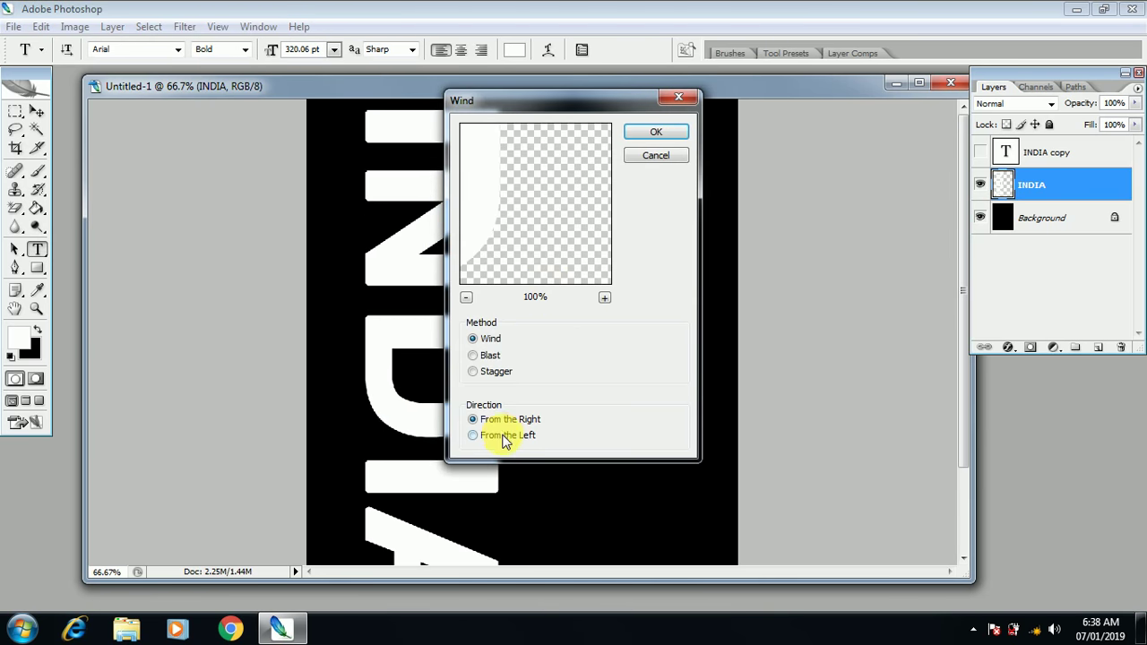
{"action": "left_click", "coordinate": [643, 132]}
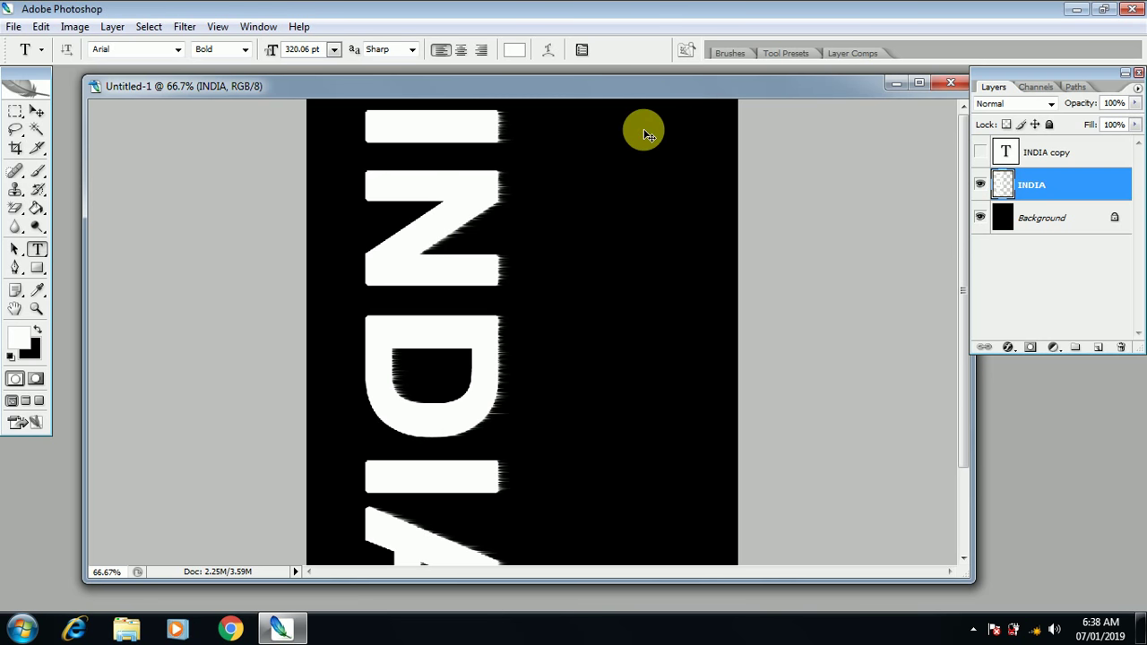
Reapply Wind twice to lengthen the streaks, then rotate the canvas back 90° CCW
{"action": "key", "text": "ctrl+f"}
{"action": "key", "text": "ctrl+f"}
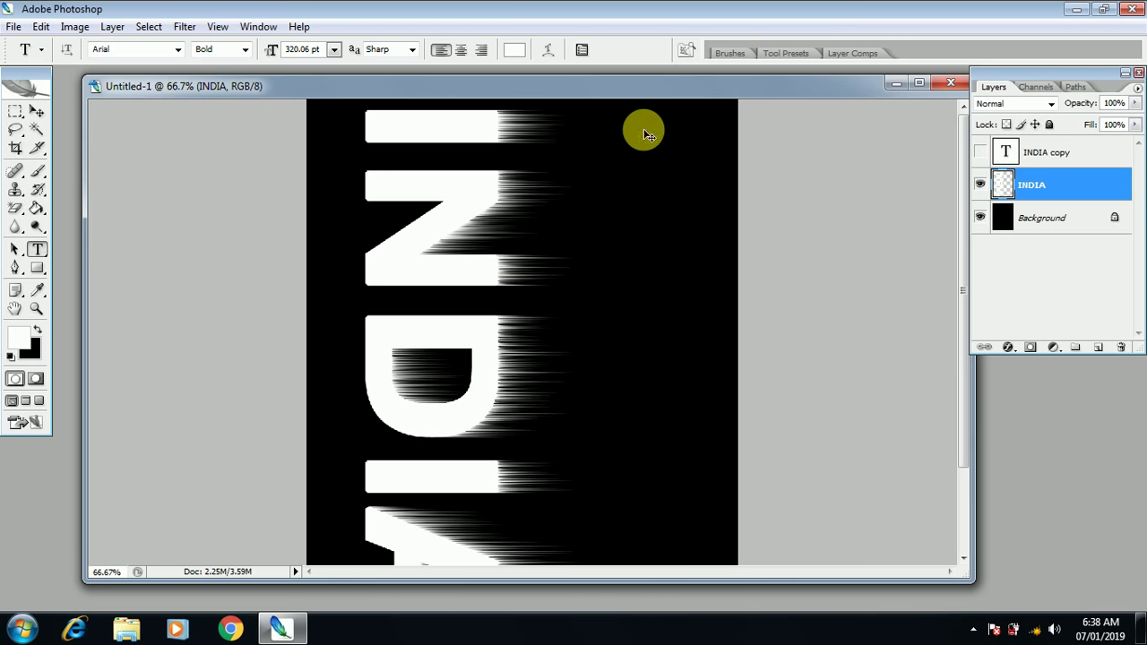
{"action": "key", "text": "ctrl+f"}
{"action": "key", "text": "ctrl+f"}
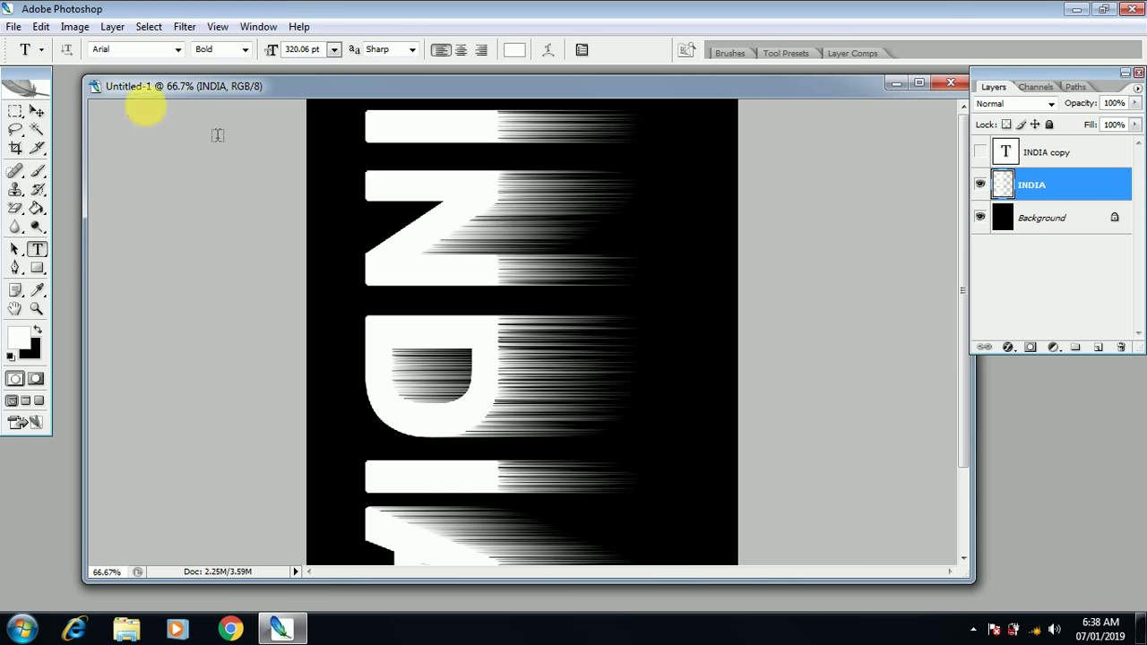
{"action": "left_click", "coordinate": [75, 26]}
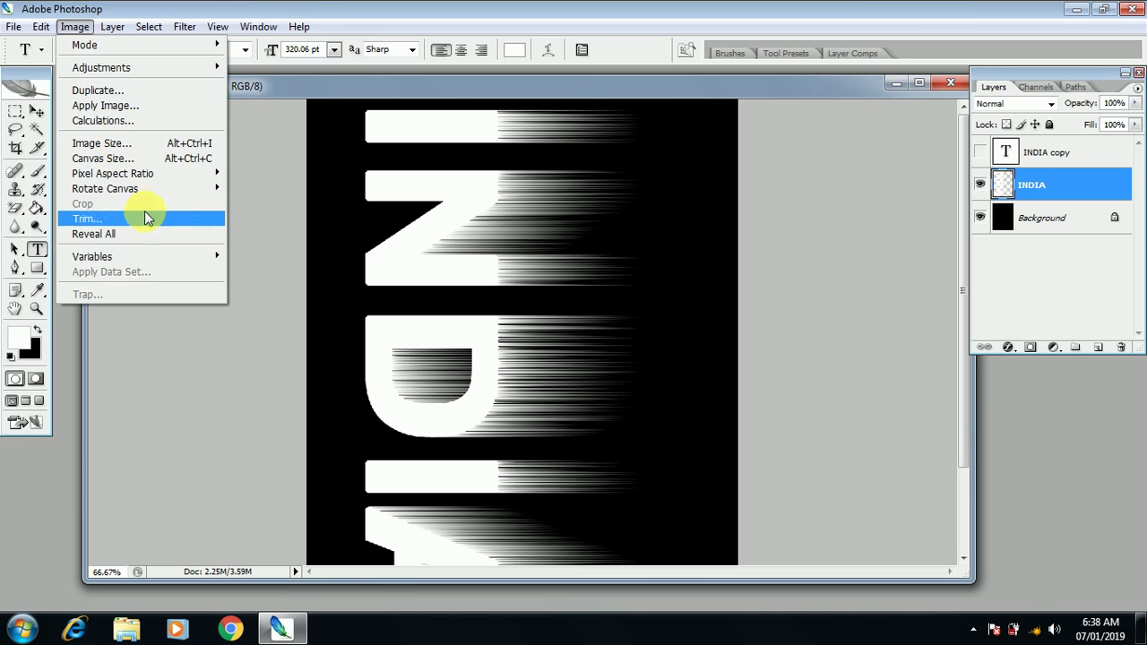
{"action": "mouse_move", "coordinate": [105, 188]}
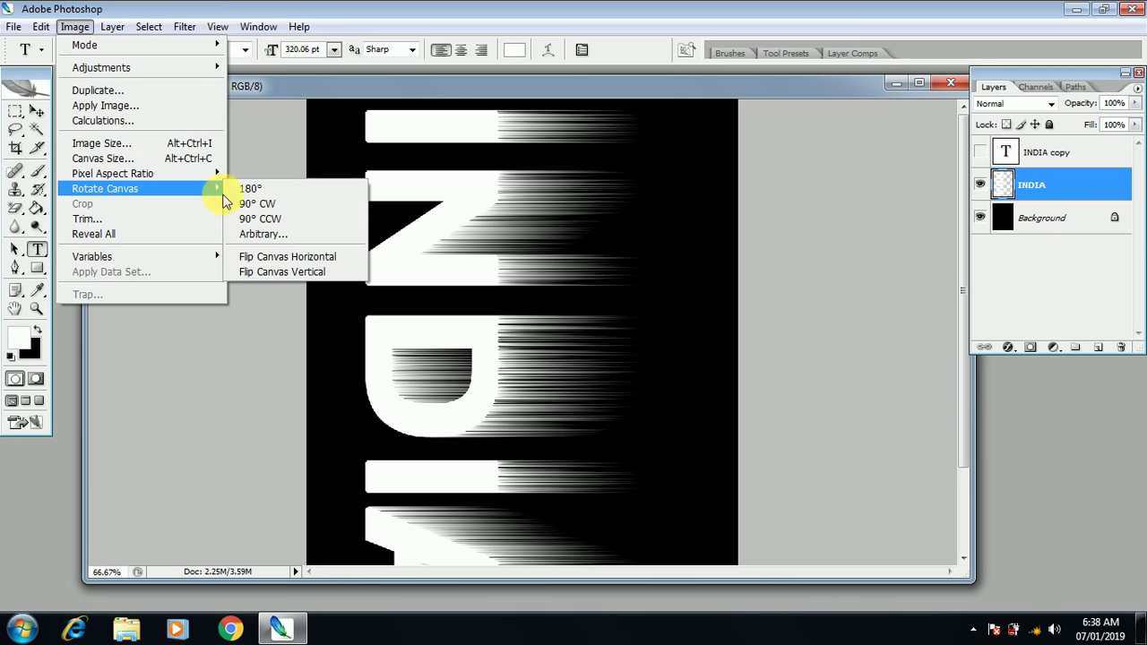
{"action": "left_click", "coordinate": [297, 218]}
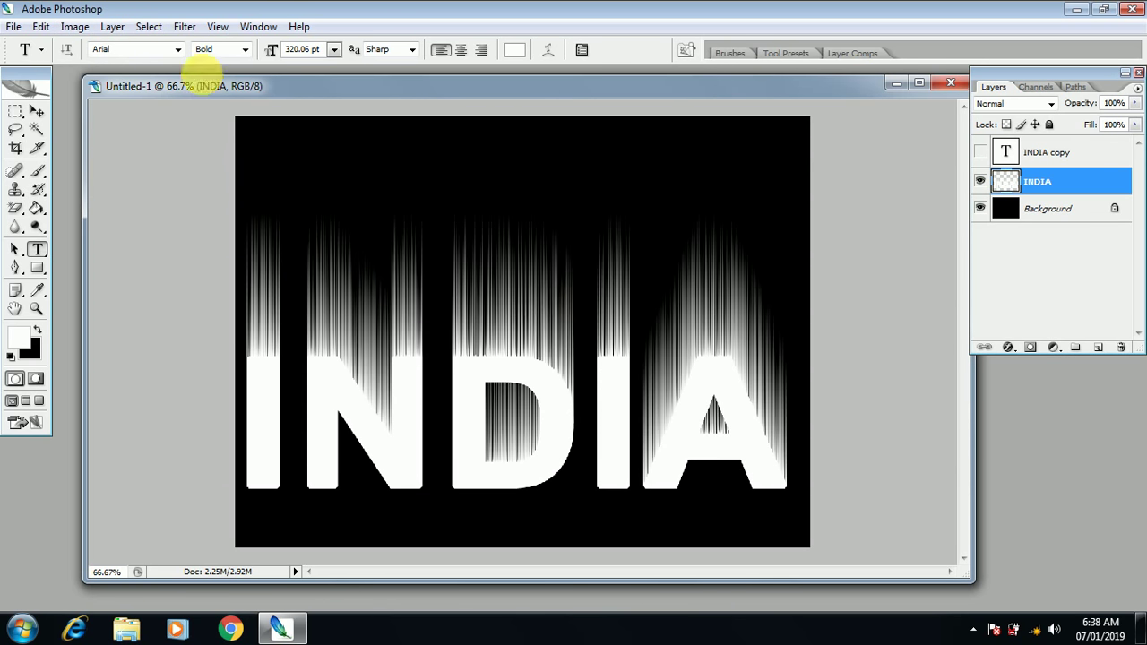
Apply a 3.2-pixel Gaussian Blur to the streaked INDIA layer
{"action": "left_click", "coordinate": [184, 26]}
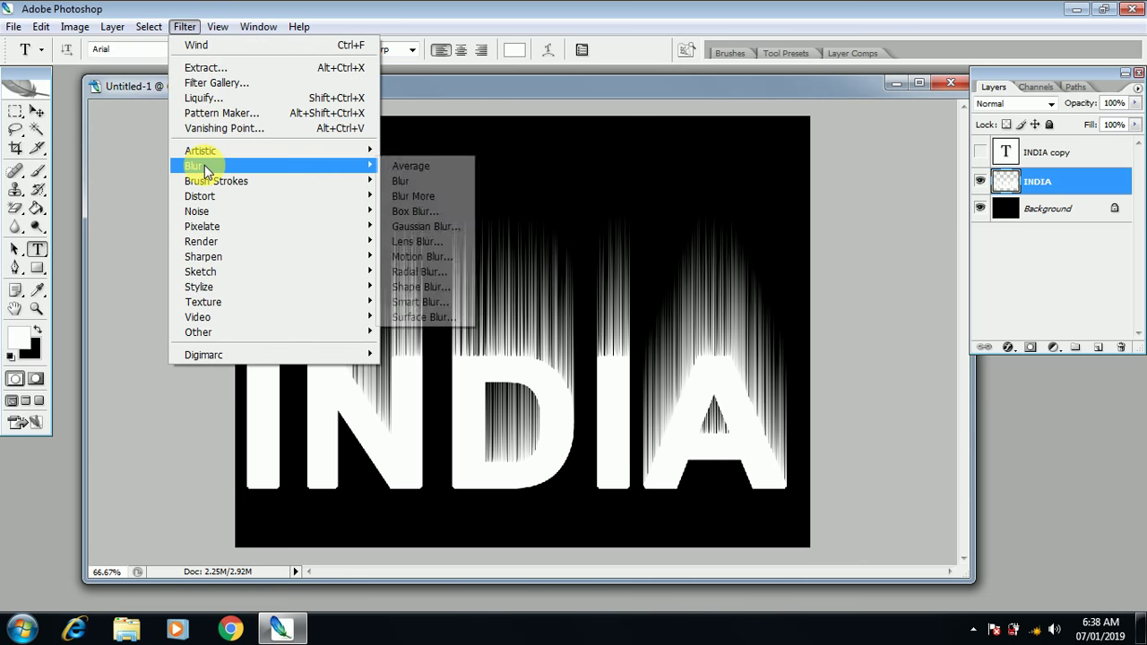
{"action": "mouse_move", "coordinate": [193, 166]}
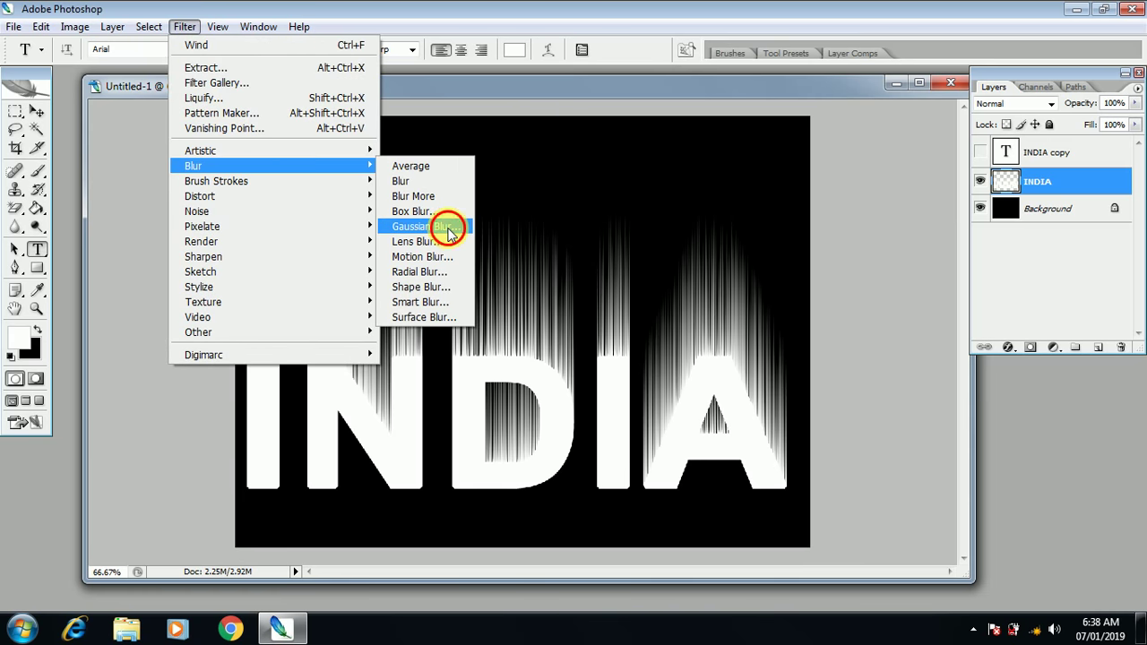
{"action": "left_click", "coordinate": [451, 235]}
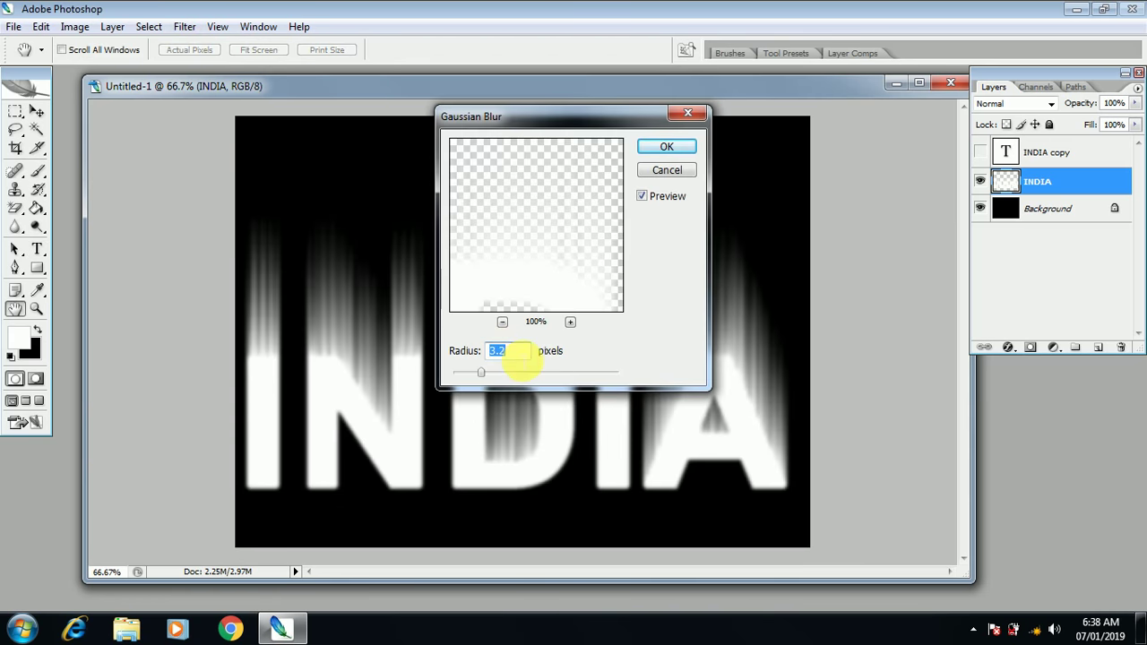
{"action": "left_click", "coordinate": [669, 149]}
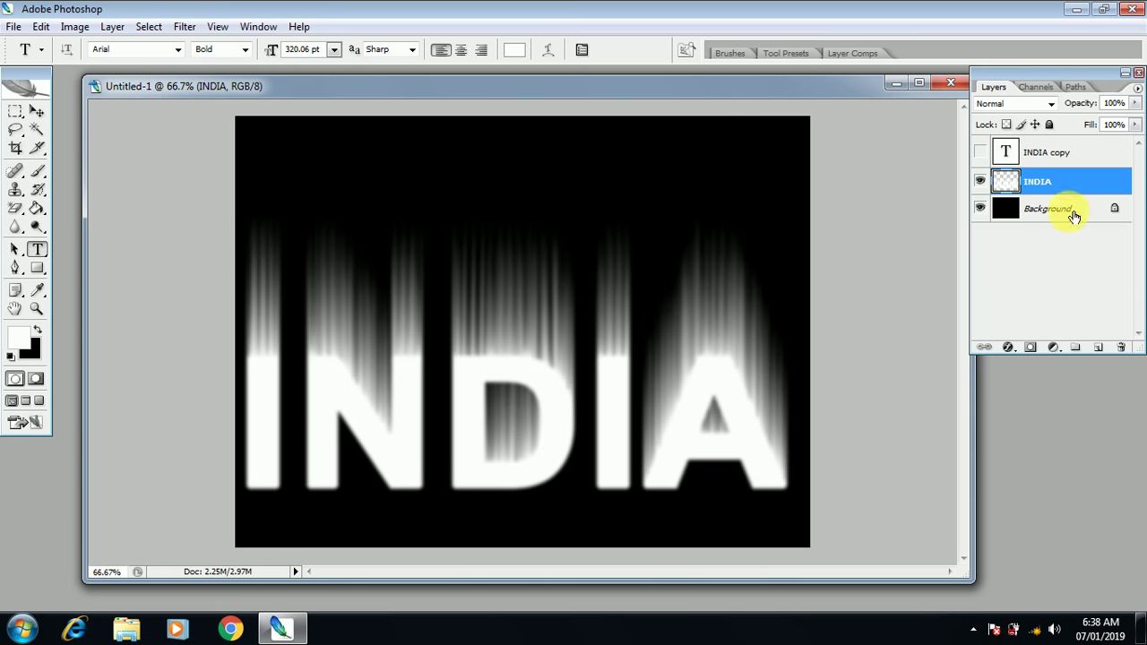
Duplicate the black Background layer and merge INDIA down onto the Background copy
{"action": "left_click", "coordinate": [1072, 216]}
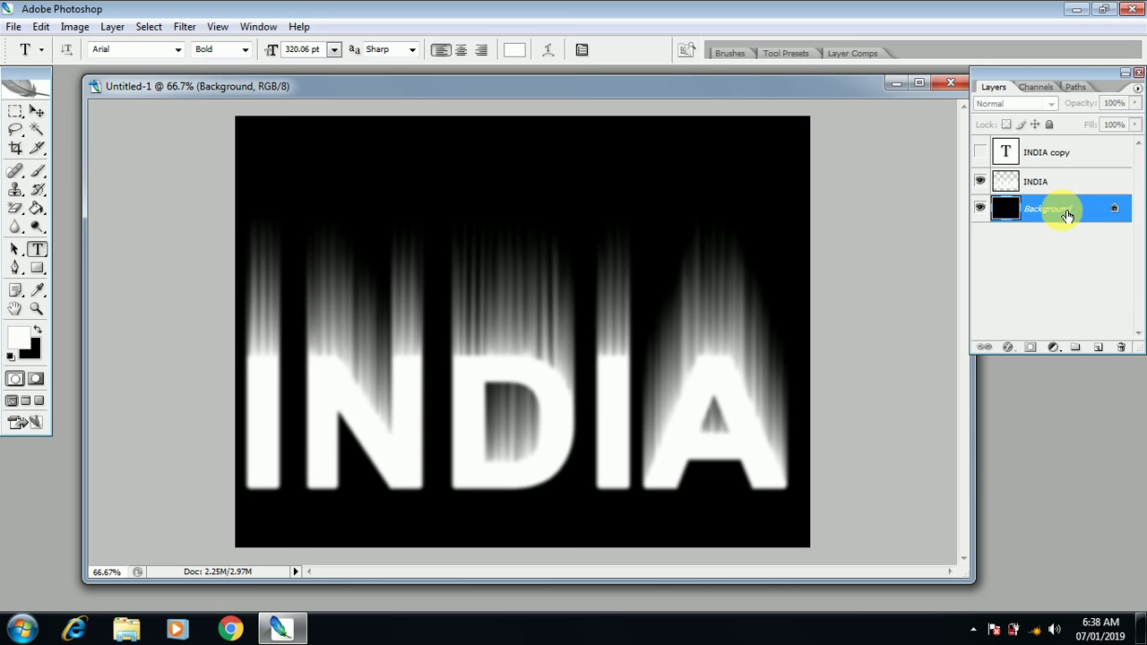
{"action": "left_click_drag", "start_coordinate": [1067, 215], "coordinate": [1098, 347]}
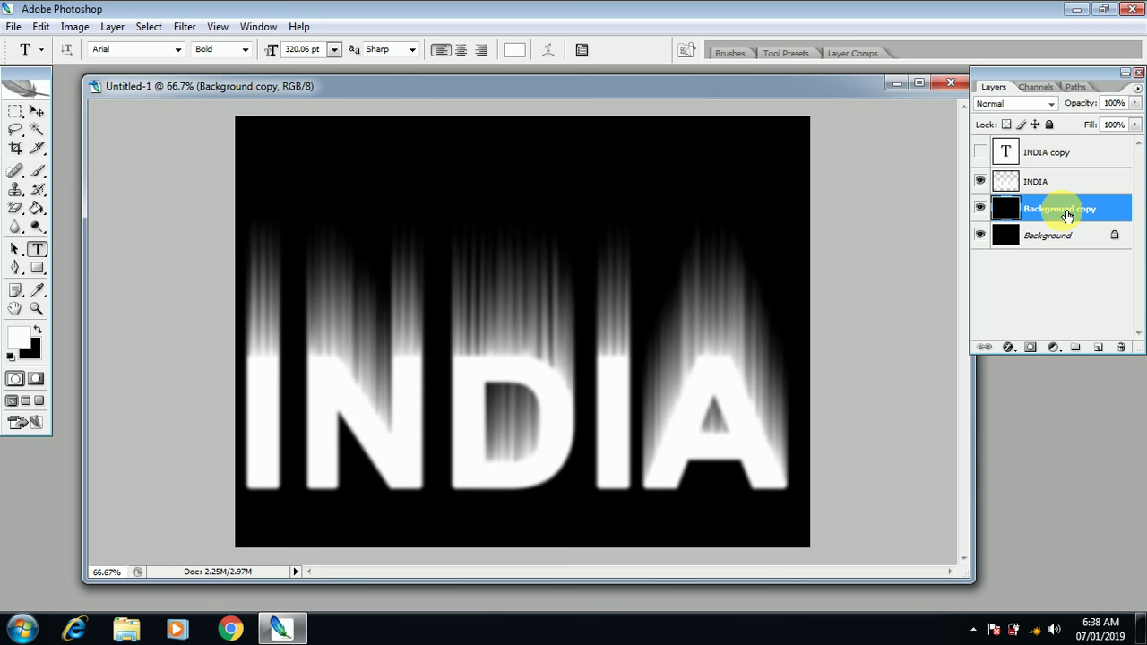
{"action": "left_click", "coordinate": [1059, 184]}
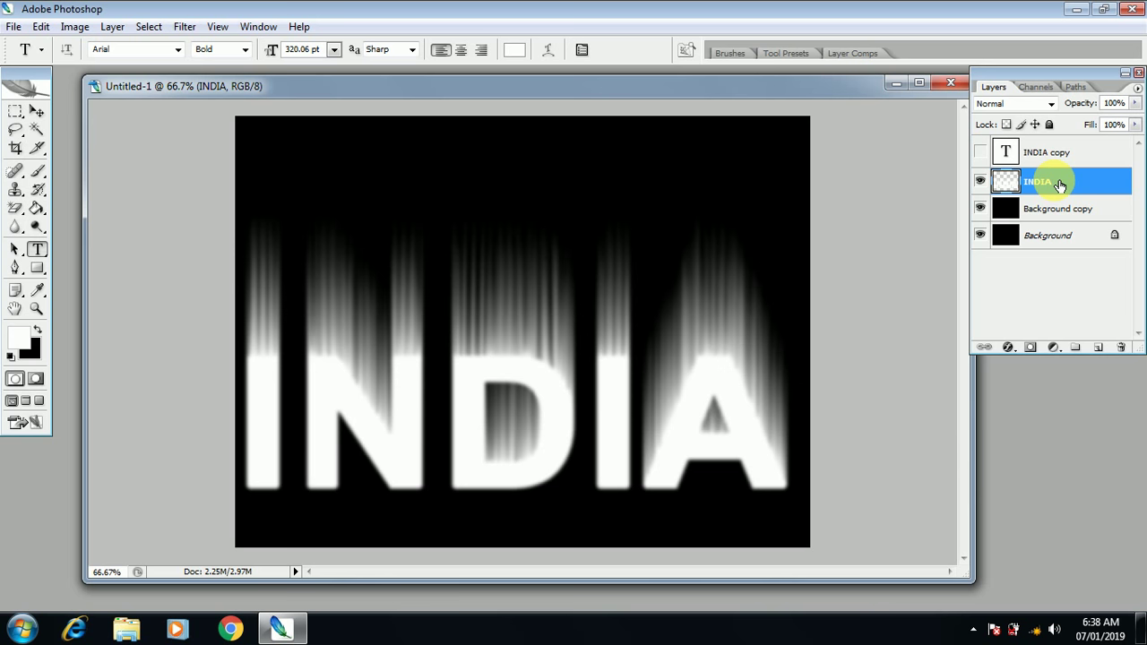
{"action": "key", "text": "ctrl+e"}
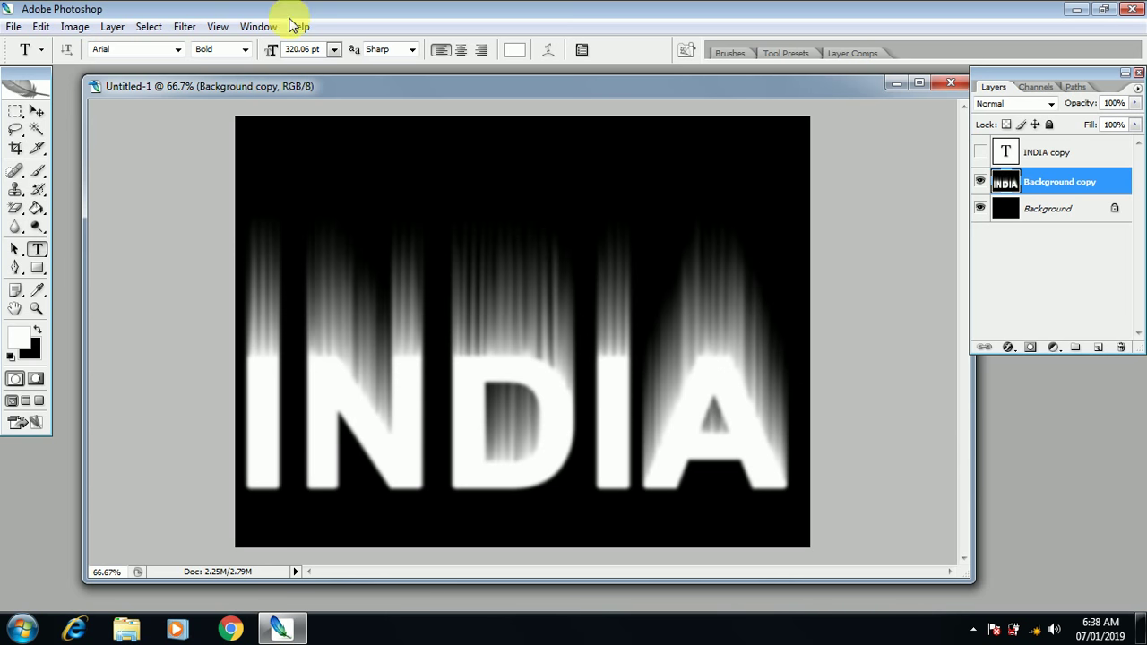
Open Liquify, zoom the preview to 100%, and set the warp brush size to 75
{"action": "left_click", "coordinate": [185, 27]}
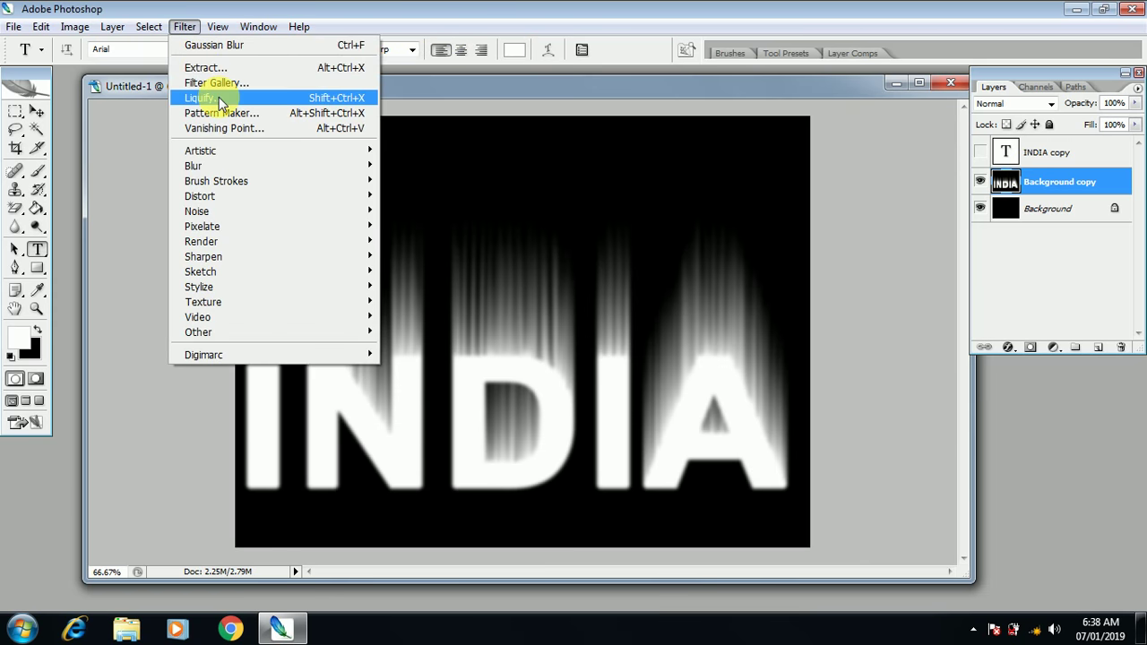
{"action": "left_click", "coordinate": [218, 97]}
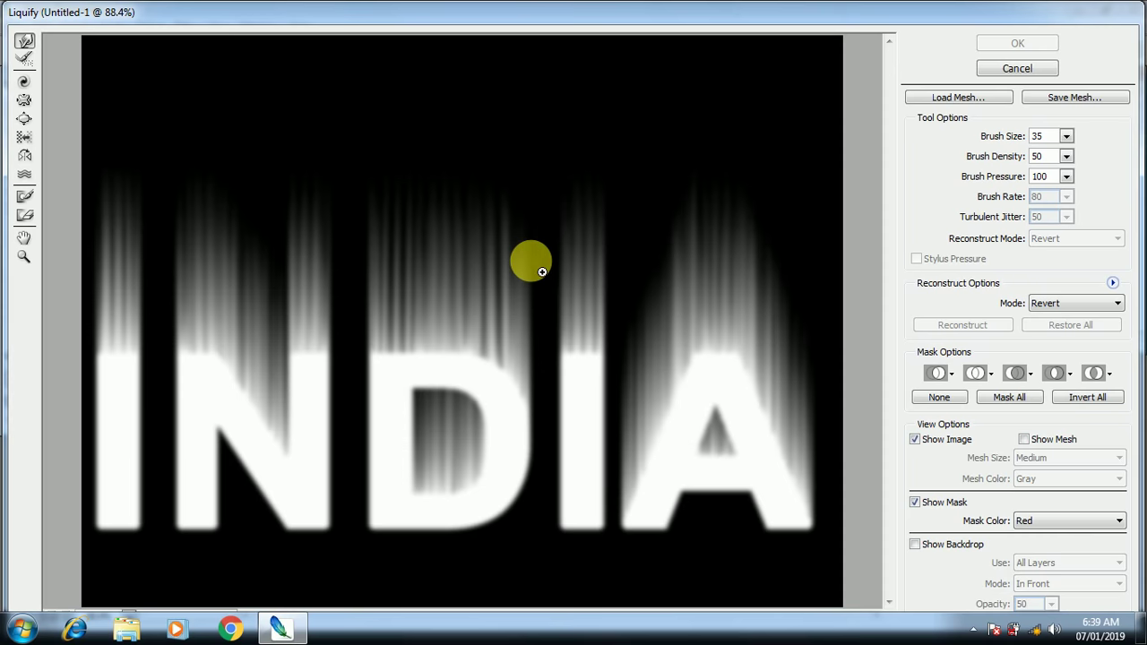
{"action": "key", "text": "ctrl+plus"}
{"action": "left_click_drag", "start_coordinate": [418, 295], "coordinate": [436, 316]}
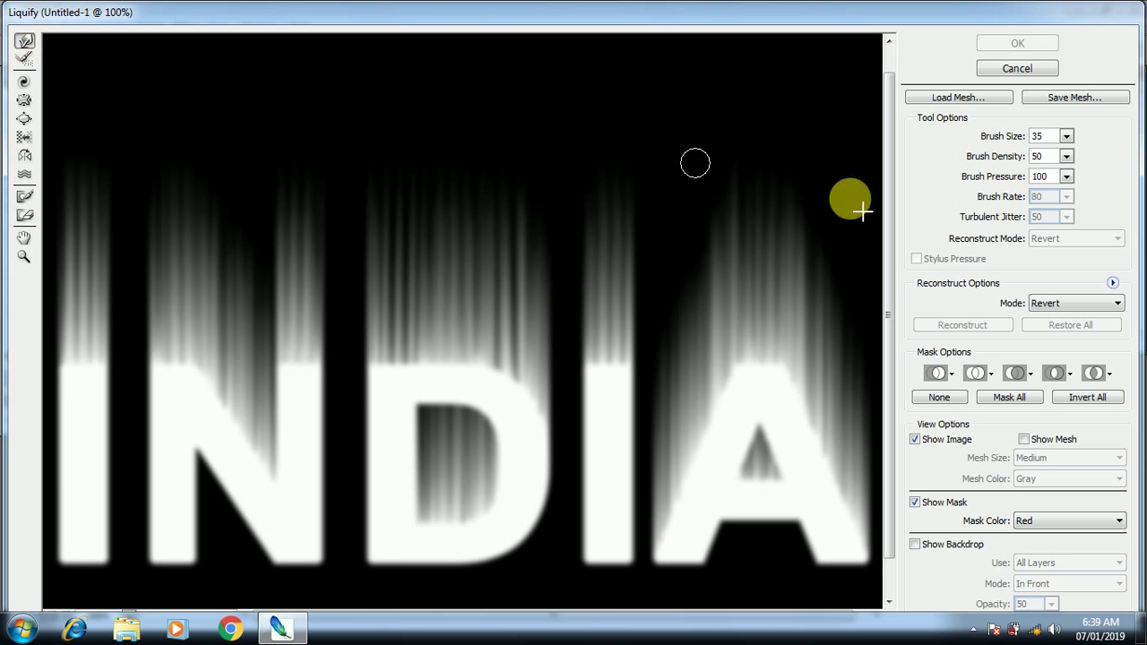
{"action": "left_click", "coordinate": [1021, 142]}
{"action": "type", "text": "7"}
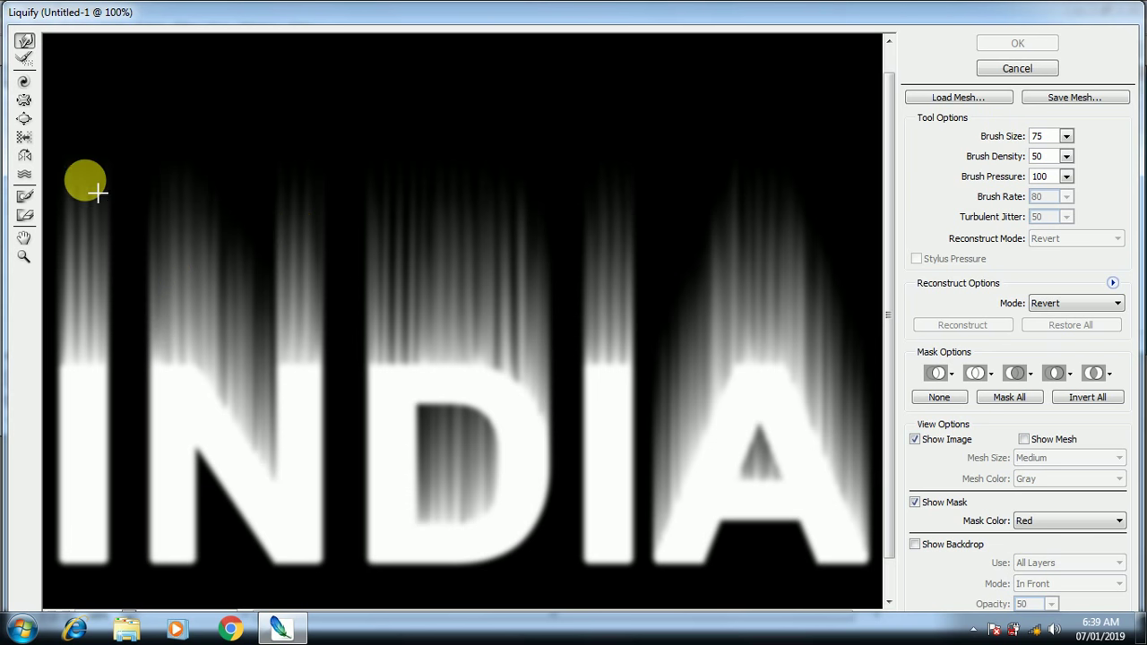
Warp the streaks above the I, N and D upward into wavy flame-like wisps
{"action": "mouse_move", "coordinate": [96, 343]}
{"action": "left_mouse_down"}
{"action": "mouse_move", "coordinate": [120, 225]}
{"action": "mouse_move", "coordinate": [107, 126]}
{"action": "left_mouse_up"}
{"action": "mouse_move", "coordinate": [93, 353]}
{"action": "left_mouse_down"}
{"action": "mouse_move", "coordinate": [81, 200]}
{"action": "mouse_move", "coordinate": [102, 103]}
{"action": "mouse_move", "coordinate": [102, 159]}
{"action": "left_mouse_up"}
{"action": "left_click_drag", "start_coordinate": [159, 338], "coordinate": [164, 57]}
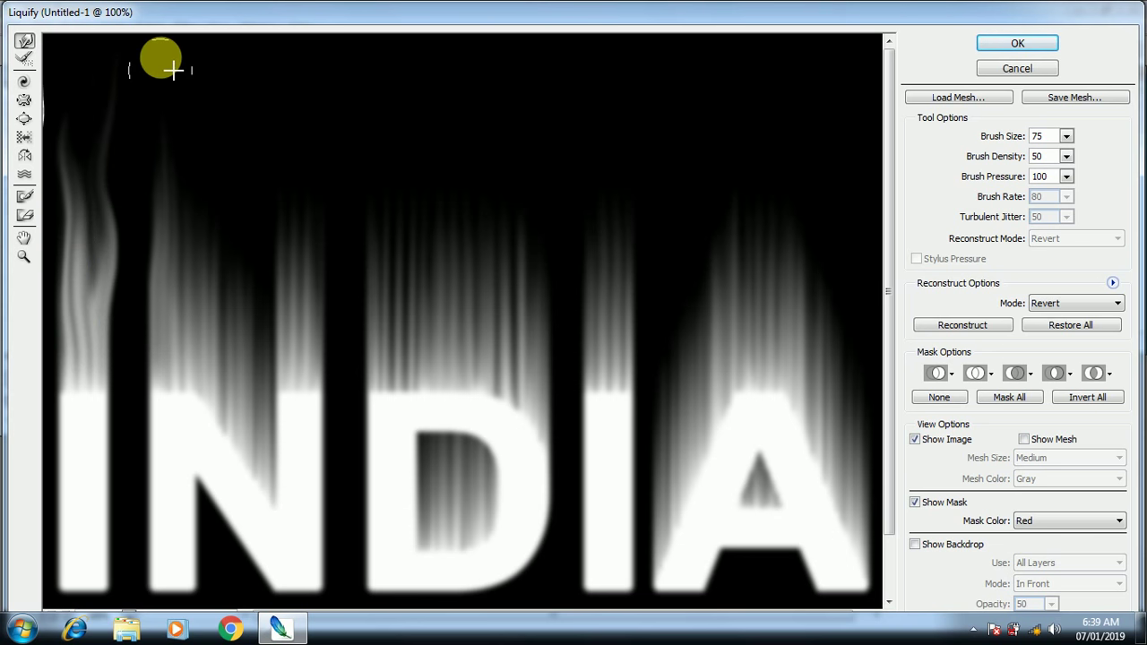
{"action": "left_click_drag", "start_coordinate": [185, 285], "coordinate": [182, 106]}
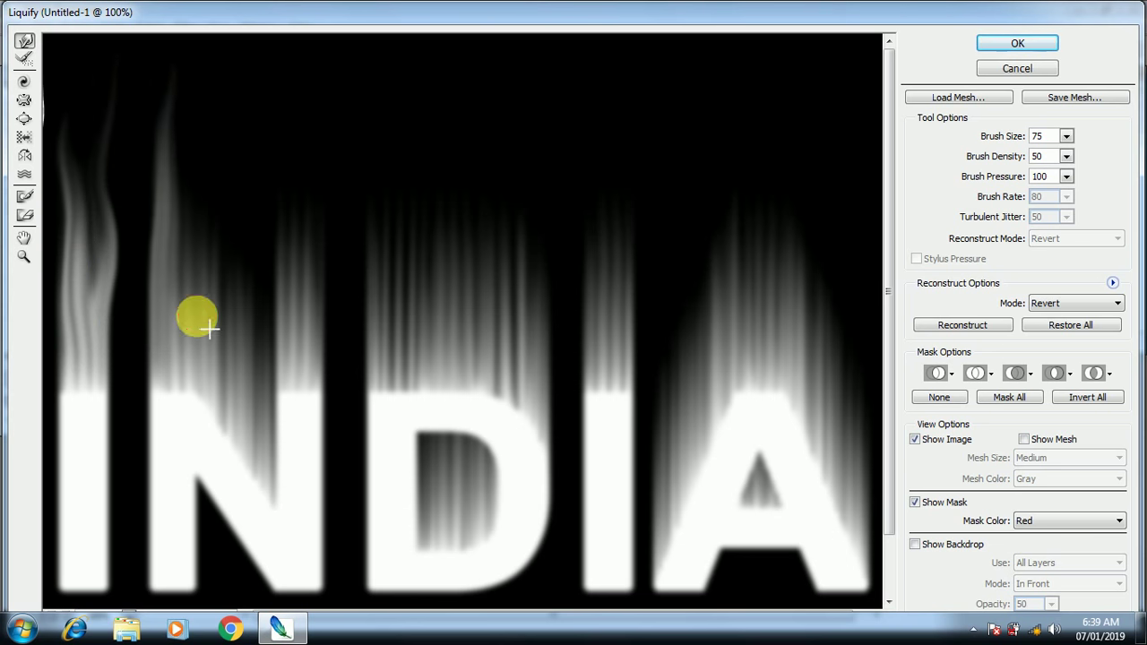
{"action": "mouse_move", "coordinate": [200, 320]}
{"action": "left_mouse_down"}
{"action": "mouse_move", "coordinate": [206, 215]}
{"action": "mouse_move", "coordinate": [188, 108]}
{"action": "left_mouse_up"}
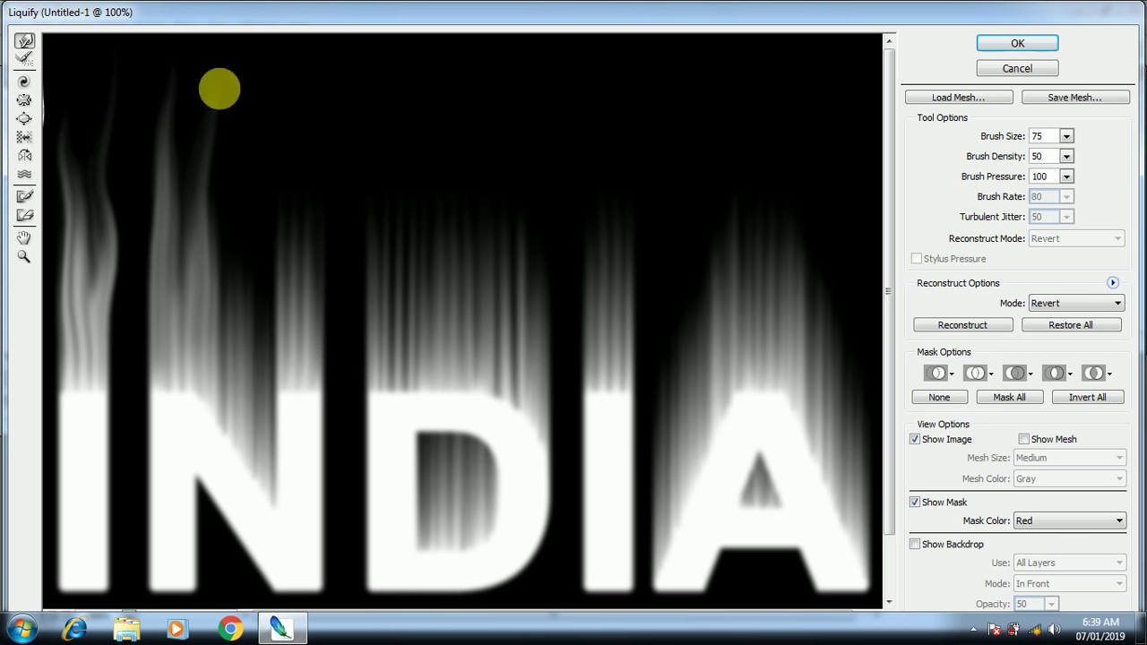
{"action": "left_click_drag", "start_coordinate": [225, 359], "coordinate": [236, 120]}
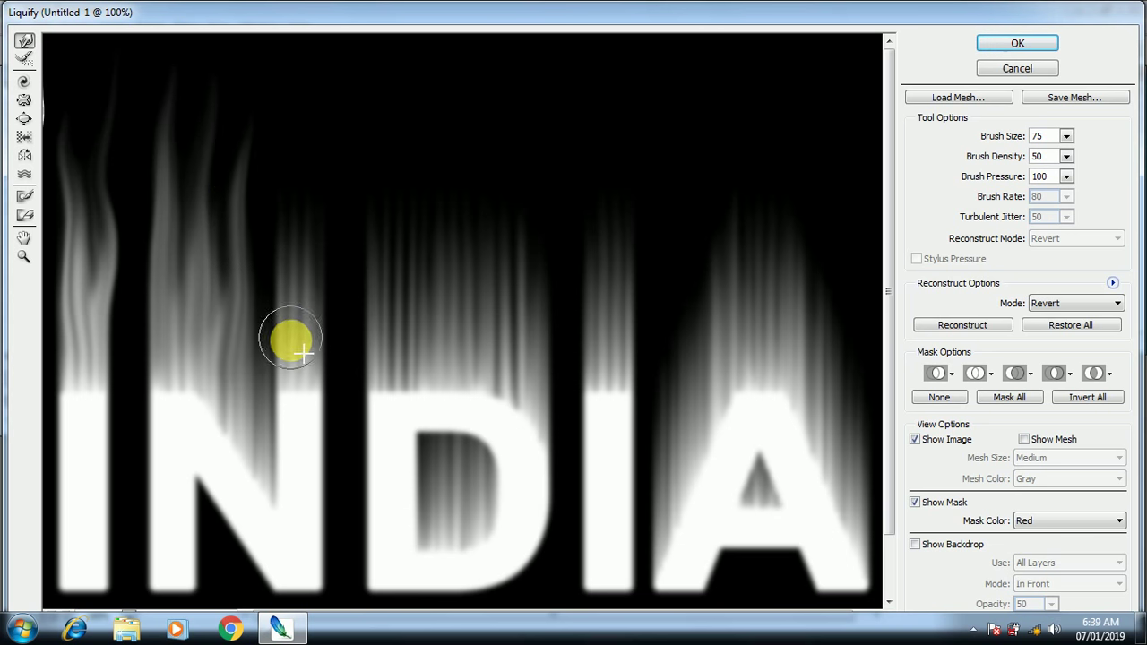
{"action": "mouse_move", "coordinate": [287, 333]}
{"action": "left_mouse_down"}
{"action": "mouse_move", "coordinate": [281, 149]}
{"action": "mouse_move", "coordinate": [287, 225]}
{"action": "mouse_move", "coordinate": [300, 57]}
{"action": "mouse_move", "coordinate": [333, 326]}
{"action": "mouse_move", "coordinate": [330, 171]}
{"action": "mouse_move", "coordinate": [326, 223]}
{"action": "mouse_move", "coordinate": [341, 40]}
{"action": "mouse_move", "coordinate": [397, 341]}
{"action": "mouse_move", "coordinate": [379, 277]}
{"action": "mouse_move", "coordinate": [388, 88]}
{"action": "mouse_move", "coordinate": [430, 328]}
{"action": "mouse_move", "coordinate": [449, 72]}
{"action": "mouse_move", "coordinate": [471, 261]}
{"action": "mouse_move", "coordinate": [493, 234]}
{"action": "mouse_move", "coordinate": [520, 305]}
{"action": "mouse_move", "coordinate": [531, 40]}
{"action": "mouse_move", "coordinate": [551, 349]}
{"action": "mouse_move", "coordinate": [564, 146]}
{"action": "mouse_move", "coordinate": [558, 242]}
{"action": "mouse_move", "coordinate": [588, 128]}
{"action": "mouse_move", "coordinate": [596, 339]}
{"action": "mouse_move", "coordinate": [622, 118]}
{"action": "mouse_move", "coordinate": [619, 161]}
{"action": "mouse_move", "coordinate": [666, 123]}
{"action": "mouse_move", "coordinate": [699, 379]}
{"action": "mouse_move", "coordinate": [709, 206]}
{"action": "mouse_move", "coordinate": [722, 283]}
{"action": "mouse_move", "coordinate": [730, 87]}
{"action": "mouse_move", "coordinate": [769, 261]}
{"action": "mouse_move", "coordinate": [789, 161]}
{"action": "mouse_move", "coordinate": [838, 376]}
{"action": "mouse_move", "coordinate": [855, 161]}
{"action": "mouse_move", "coordinate": [862, 291]}
{"action": "mouse_move", "coordinate": [774, 333]}
{"action": "mouse_move", "coordinate": [705, 397]}
{"action": "mouse_move", "coordinate": [686, 218]}
{"action": "mouse_move", "coordinate": [713, 330]}
{"action": "mouse_move", "coordinate": [684, 171]}
{"action": "mouse_move", "coordinate": [697, 129]}
{"action": "mouse_move", "coordinate": [725, 185]}
{"action": "mouse_move", "coordinate": [759, 178]}
{"action": "left_mouse_up"}
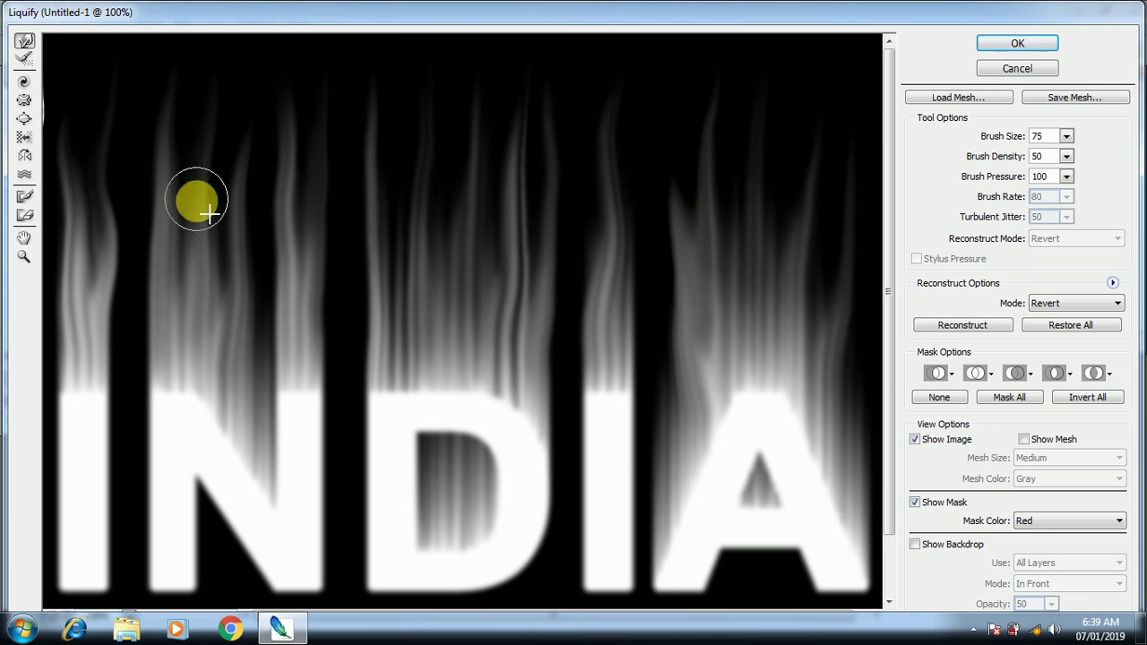
{"action": "left_click_drag", "start_coordinate": [241, 106], "coordinate": [232, 115]}
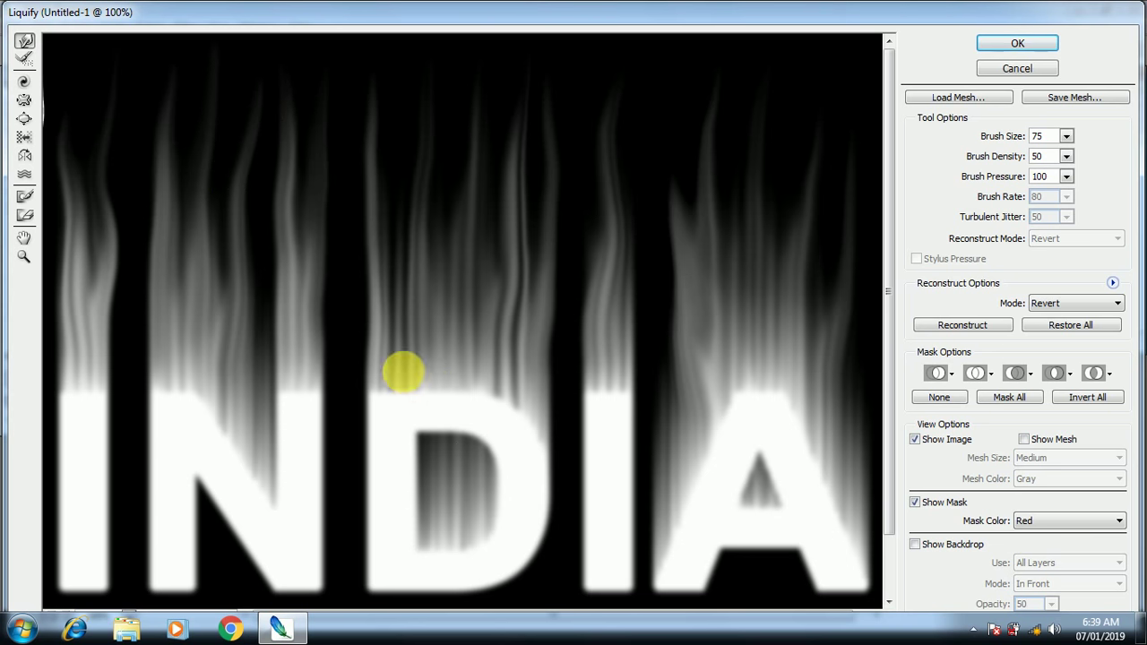
{"action": "scroll", "coordinate": [440, 345], "scroll_direction": "down", "scroll_amount": 3}
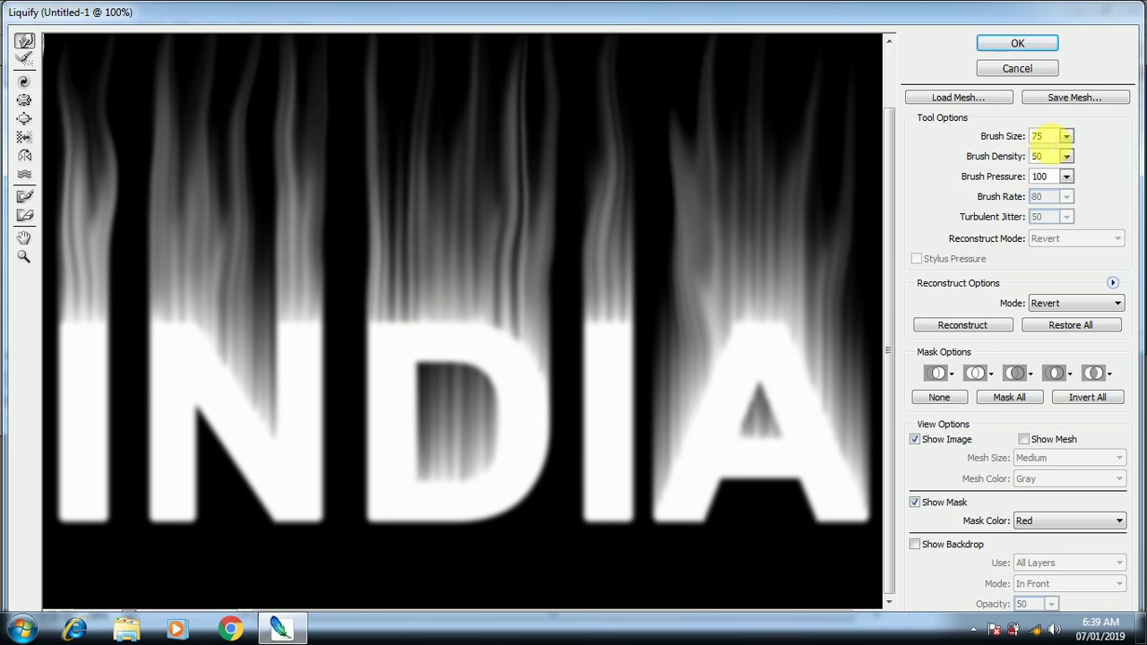
Set the warp brush to 35 and push flame notches into the I and N edges
{"action": "type", "text": "3"}
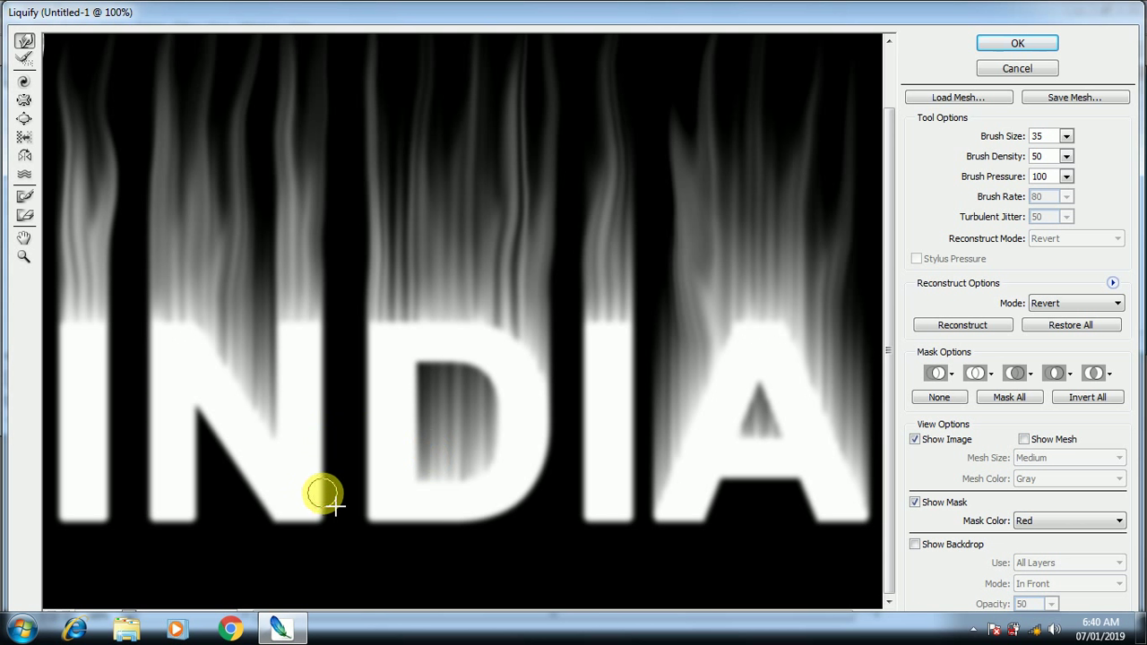
{"action": "mouse_move", "coordinate": [335, 507]}
{"action": "left_mouse_down"}
{"action": "mouse_move", "coordinate": [333, 359]}
{"action": "mouse_move", "coordinate": [342, 378]}
{"action": "left_mouse_up"}
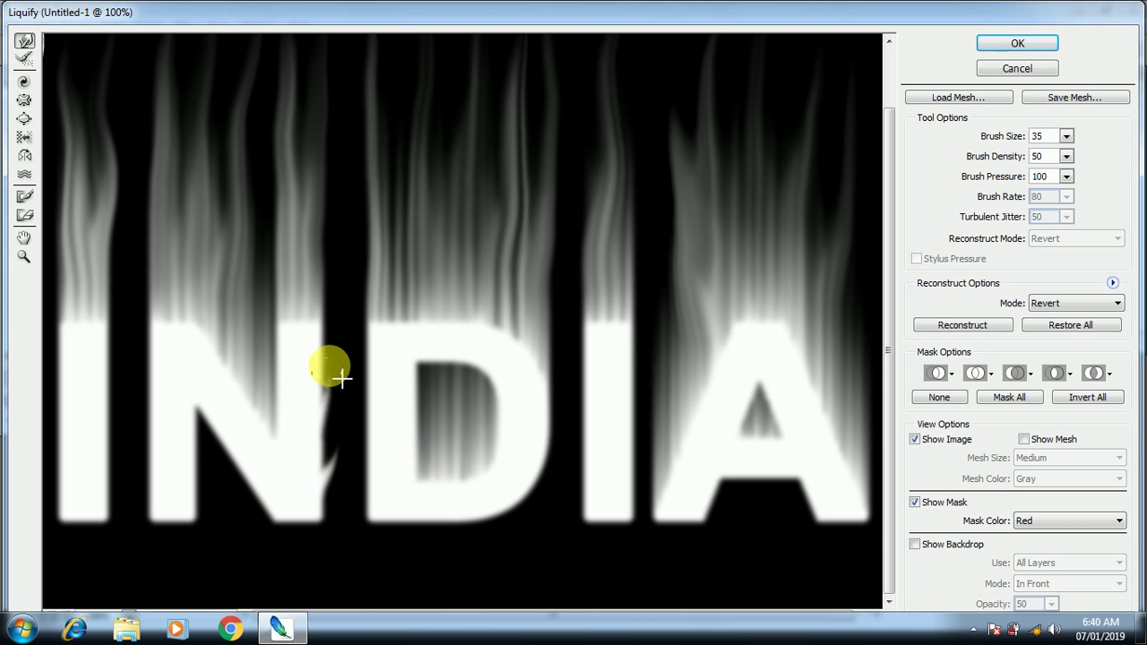
{"action": "mouse_move", "coordinate": [150, 497]}
{"action": "left_mouse_down"}
{"action": "mouse_move", "coordinate": [136, 453]}
{"action": "mouse_move", "coordinate": [149, 436]}
{"action": "mouse_move", "coordinate": [135, 346]}
{"action": "left_mouse_up"}
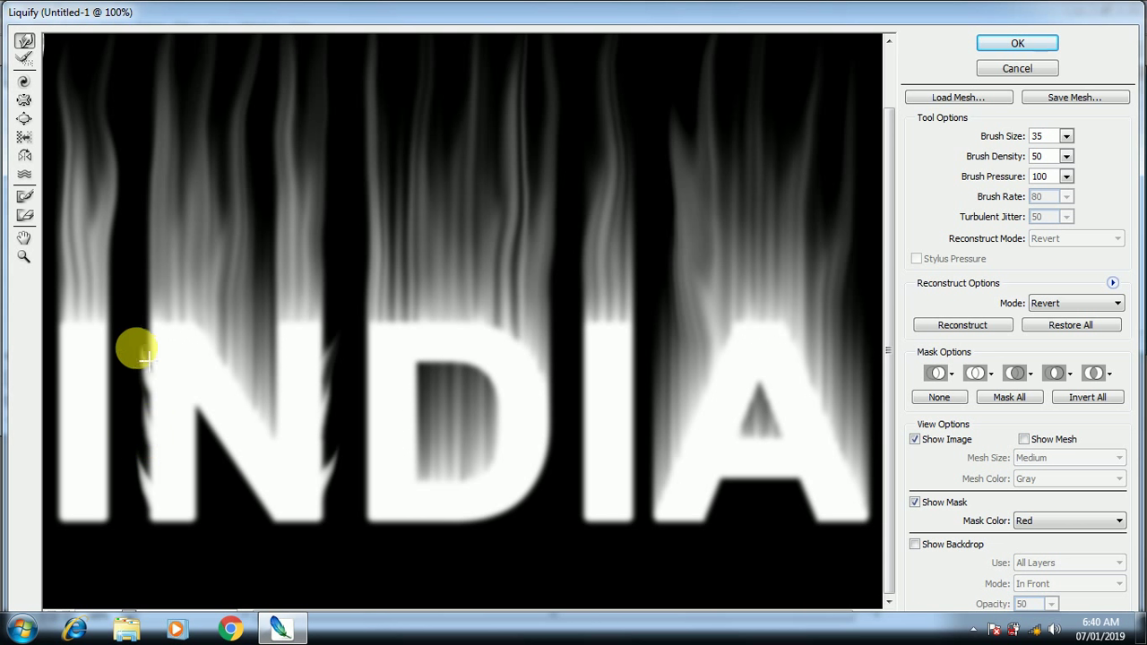
{"action": "mouse_move", "coordinate": [102, 486]}
{"action": "left_mouse_down"}
{"action": "mouse_move", "coordinate": [119, 433]}
{"action": "mouse_move", "coordinate": [97, 371]}
{"action": "left_mouse_up"}
{"action": "left_click_drag", "start_coordinate": [56, 492], "coordinate": [52, 377]}
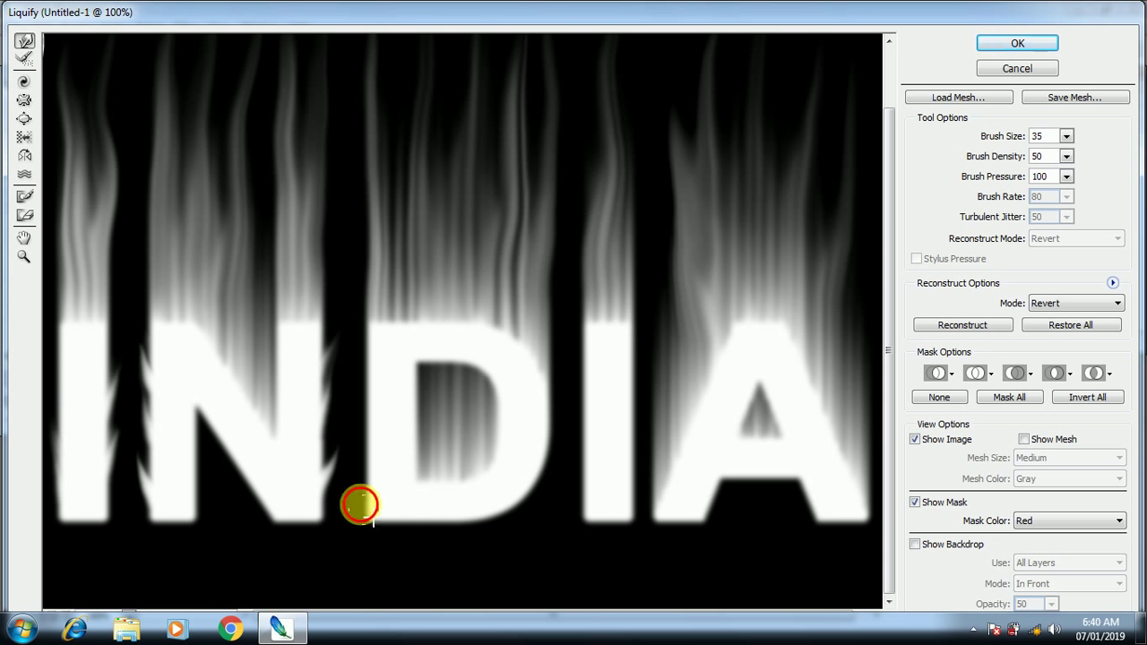
Push flame notches into the D and second I, and pull spikes from the D's bottom
{"action": "mouse_move", "coordinate": [359, 505]}
{"action": "left_mouse_down"}
{"action": "mouse_move", "coordinate": [366, 448]}
{"action": "mouse_move", "coordinate": [350, 332]}
{"action": "left_mouse_up"}
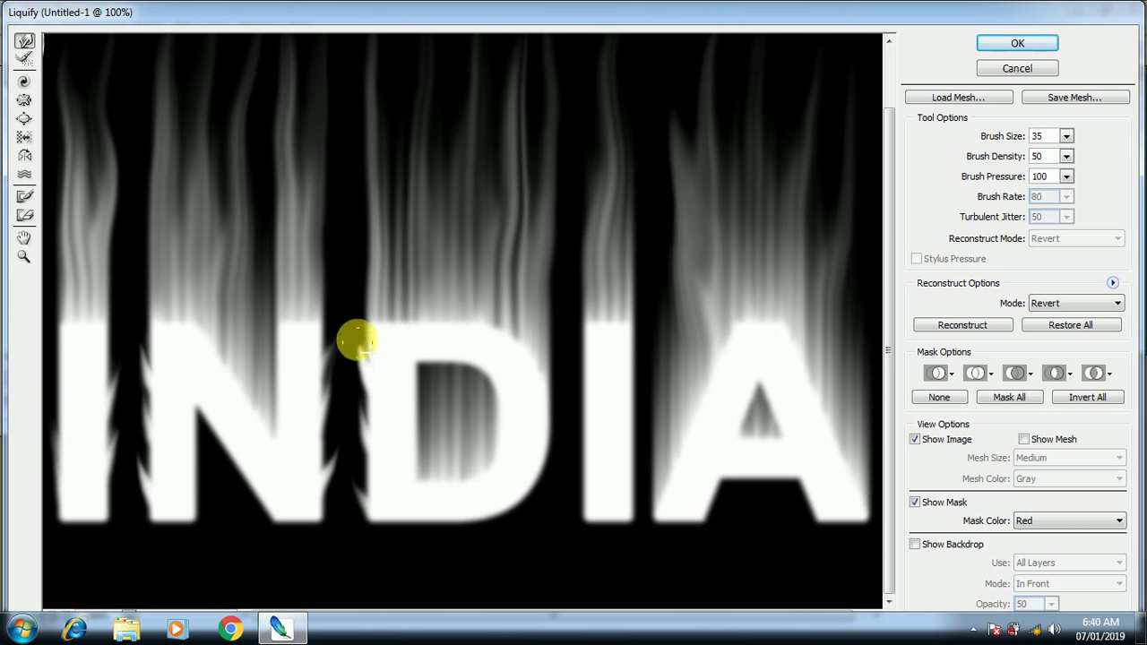
{"action": "mouse_move", "coordinate": [599, 519]}
{"action": "left_mouse_down"}
{"action": "mouse_move", "coordinate": [581, 461]}
{"action": "mouse_move", "coordinate": [597, 435]}
{"action": "mouse_move", "coordinate": [591, 353]}
{"action": "left_mouse_up"}
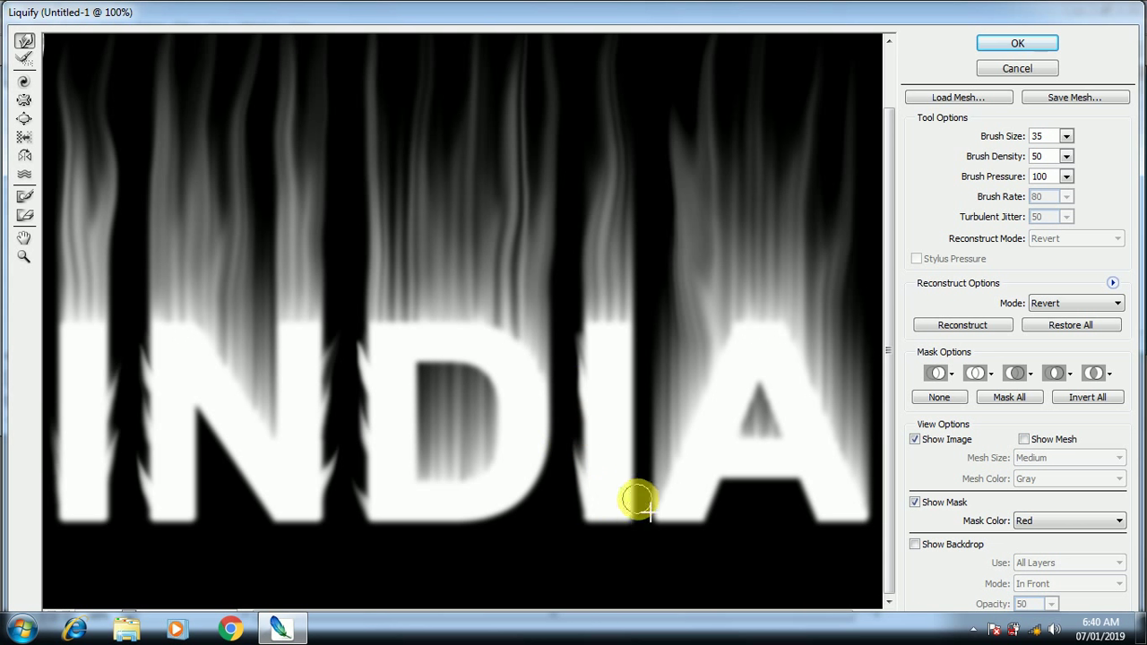
{"action": "left_click_drag", "start_coordinate": [636, 505], "coordinate": [658, 348]}
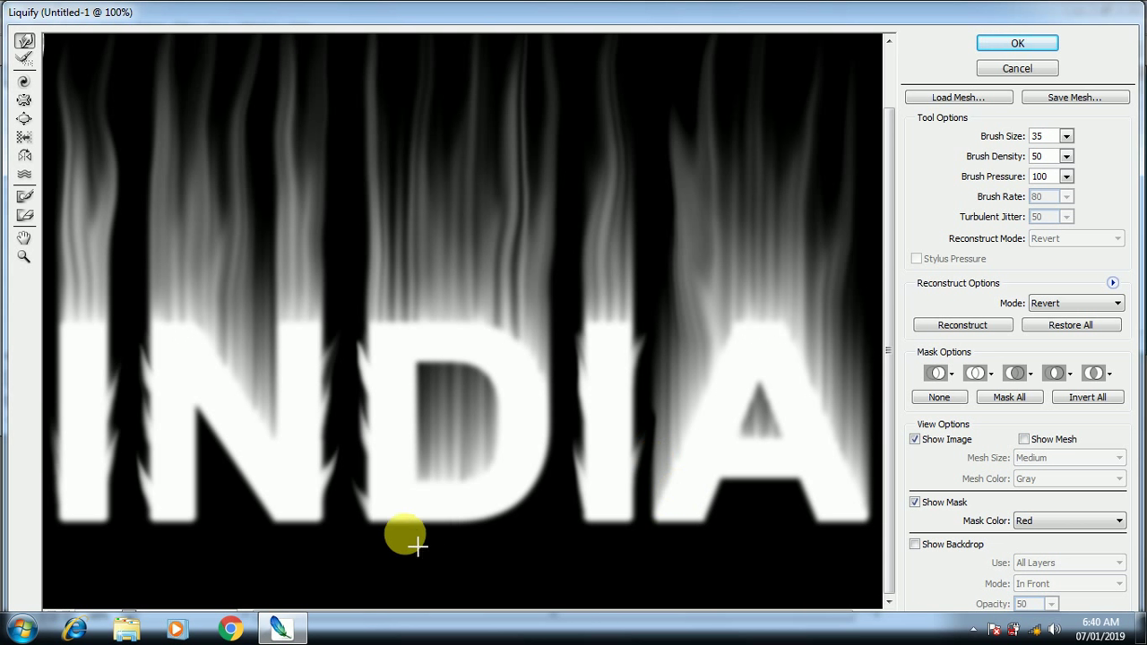
{"action": "left_click_drag", "start_coordinate": [418, 530], "coordinate": [512, 520]}
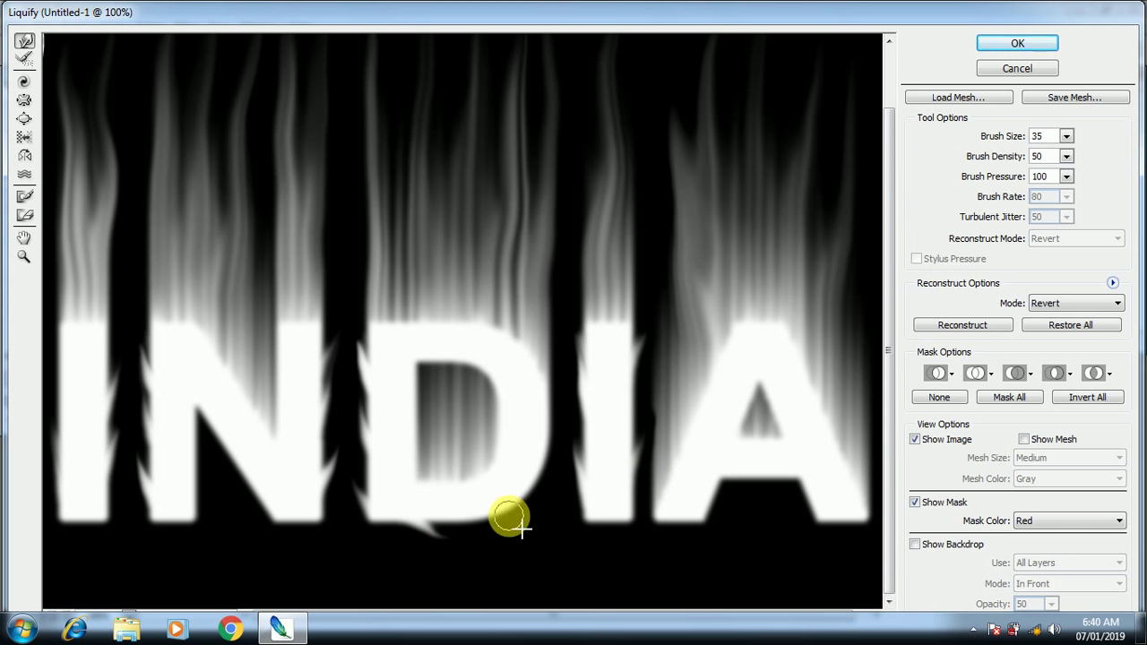
{"action": "left_click_drag", "start_coordinate": [502, 520], "coordinate": [538, 518]}
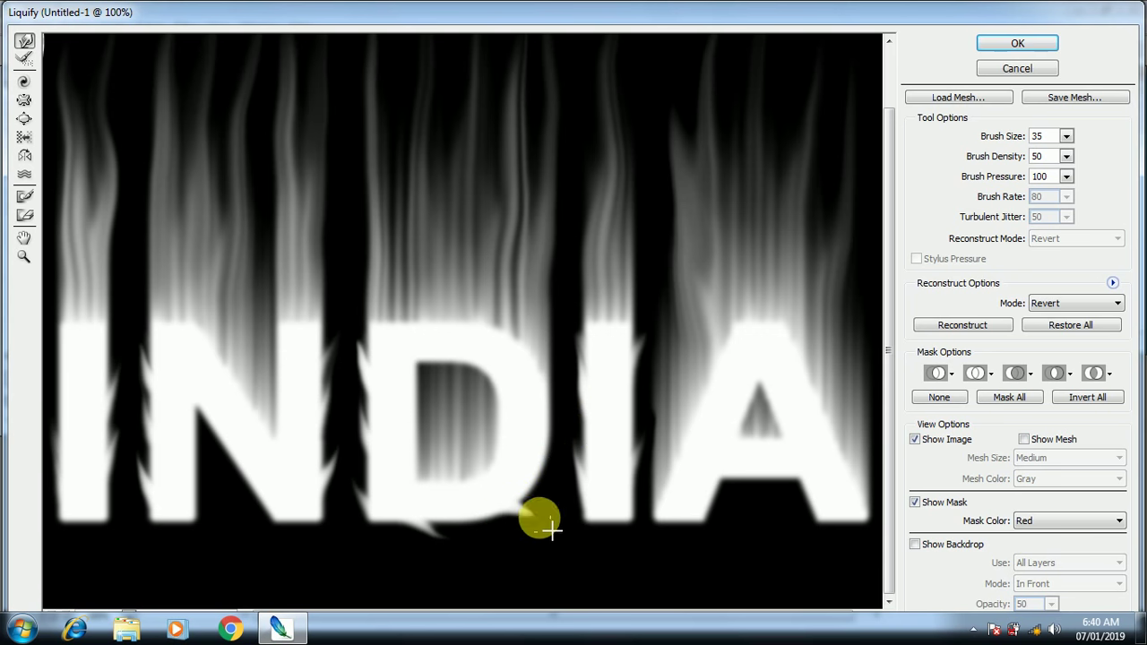
Apply Liquify and add a colorized Hue/Saturation layer at Hue 40, Saturation 100
{"action": "left_click", "coordinate": [1049, 54]}
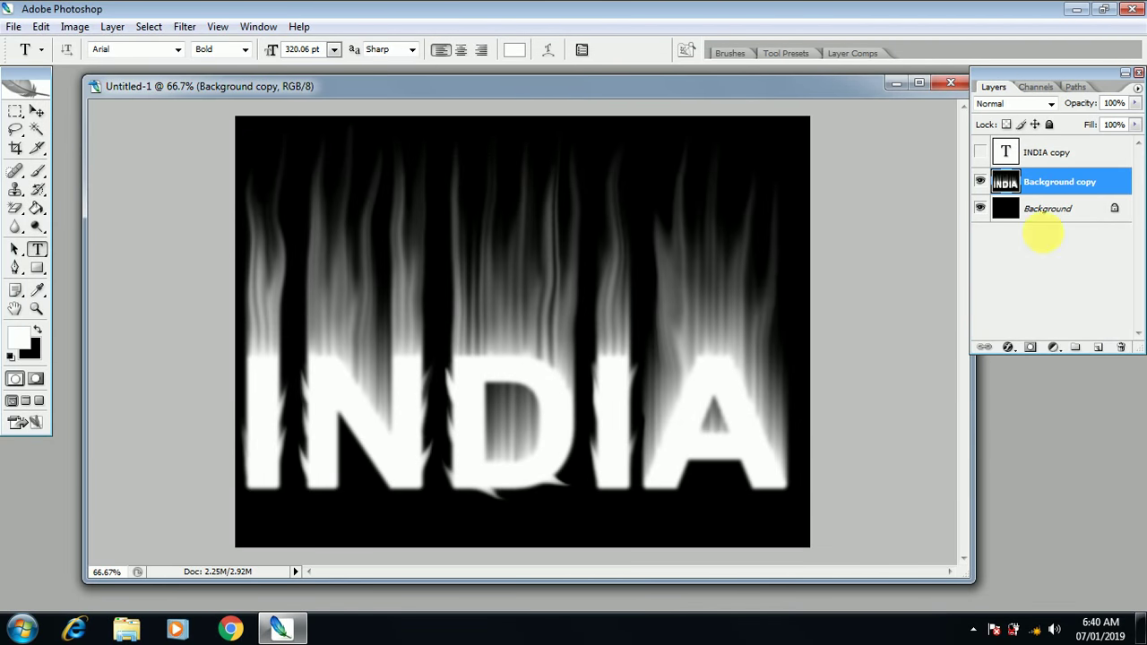
{"action": "left_click", "coordinate": [1055, 347]}
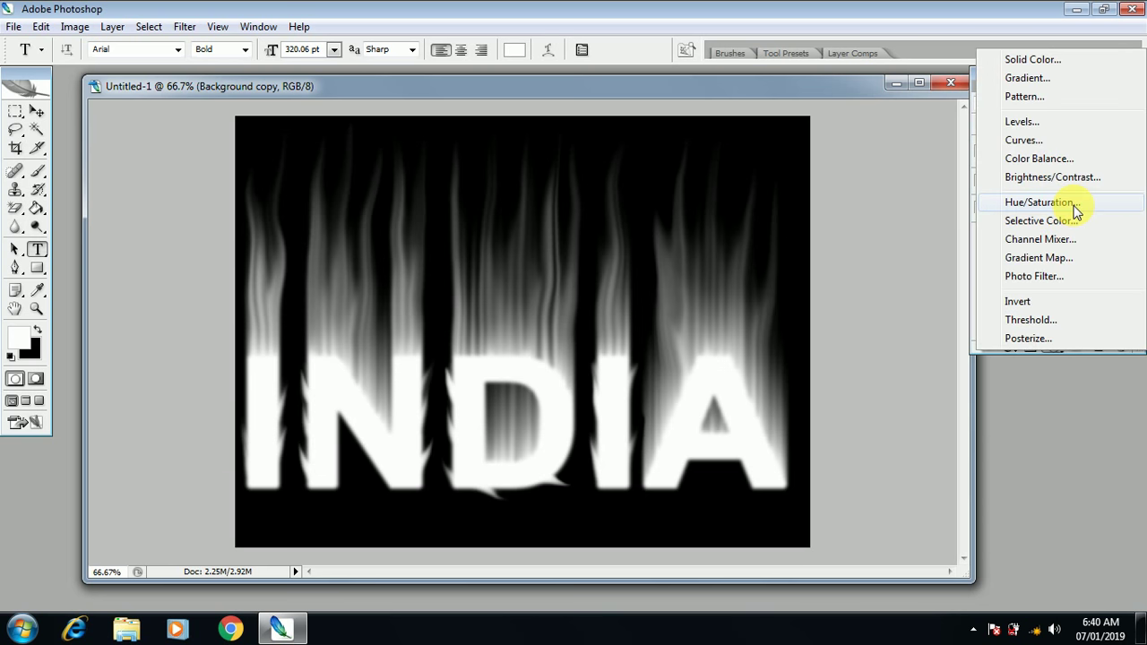
{"action": "left_click", "coordinate": [1040, 203]}
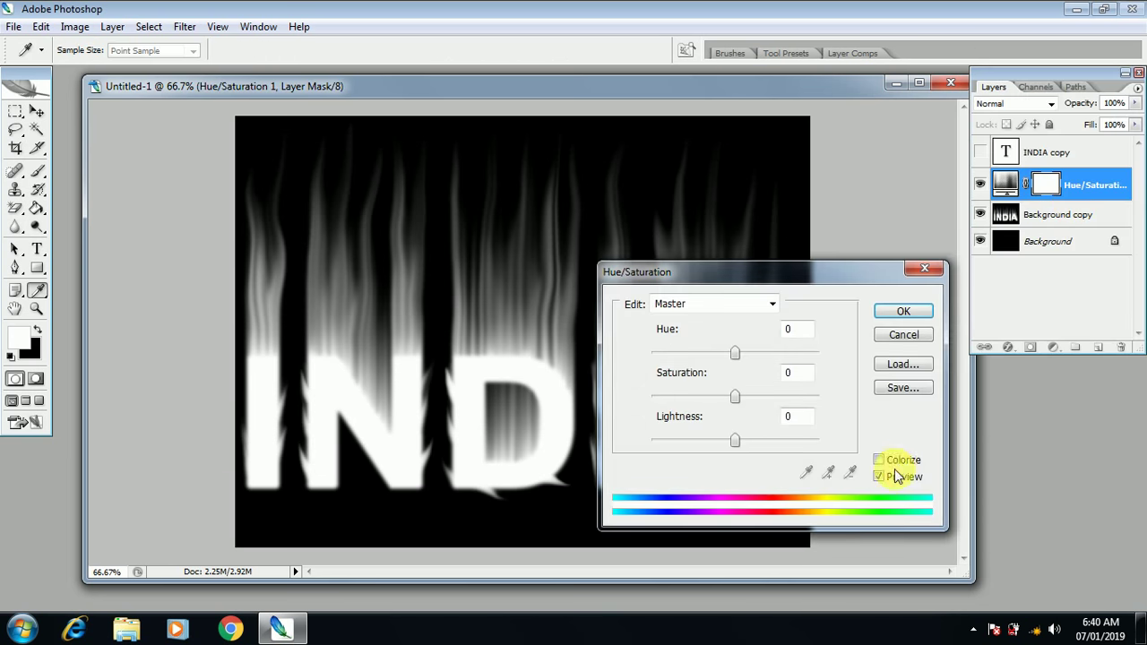
{"action": "left_click", "coordinate": [879, 461]}
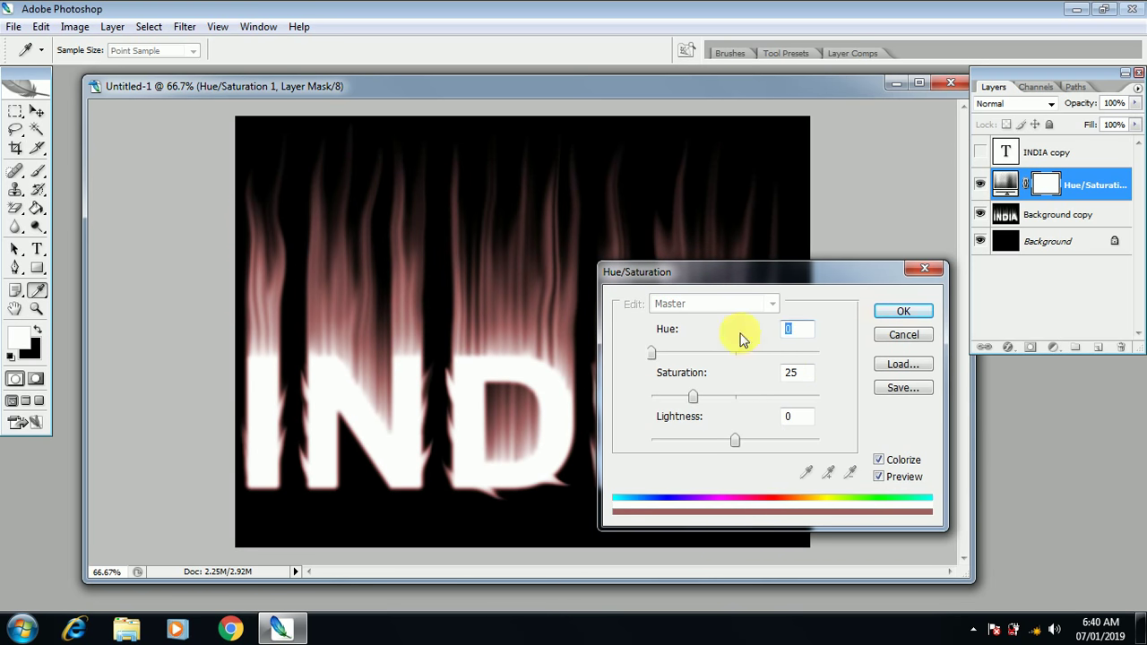
{"action": "type", "text": "40"}
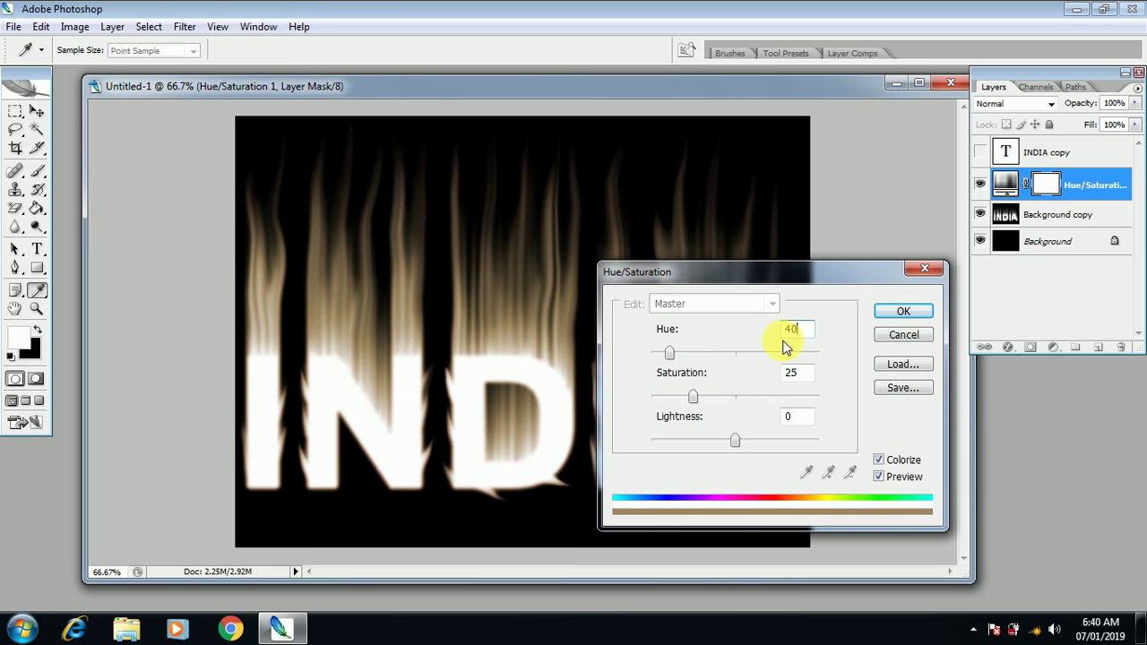
{"action": "type", "text": "1"}
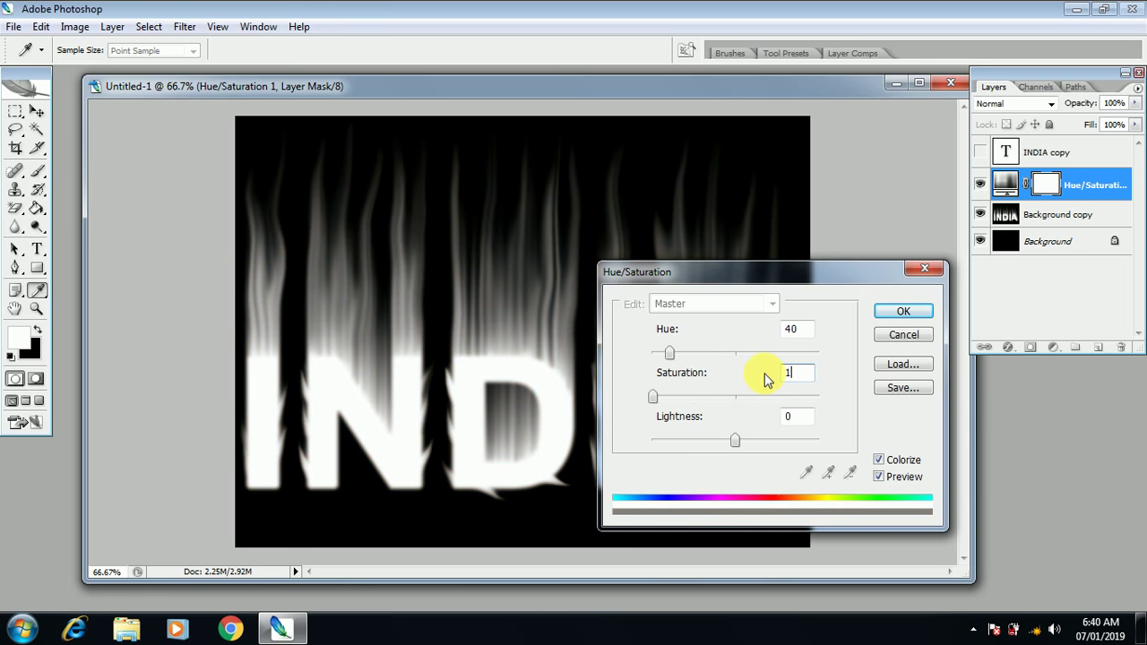
{"action": "type", "text": "00"}
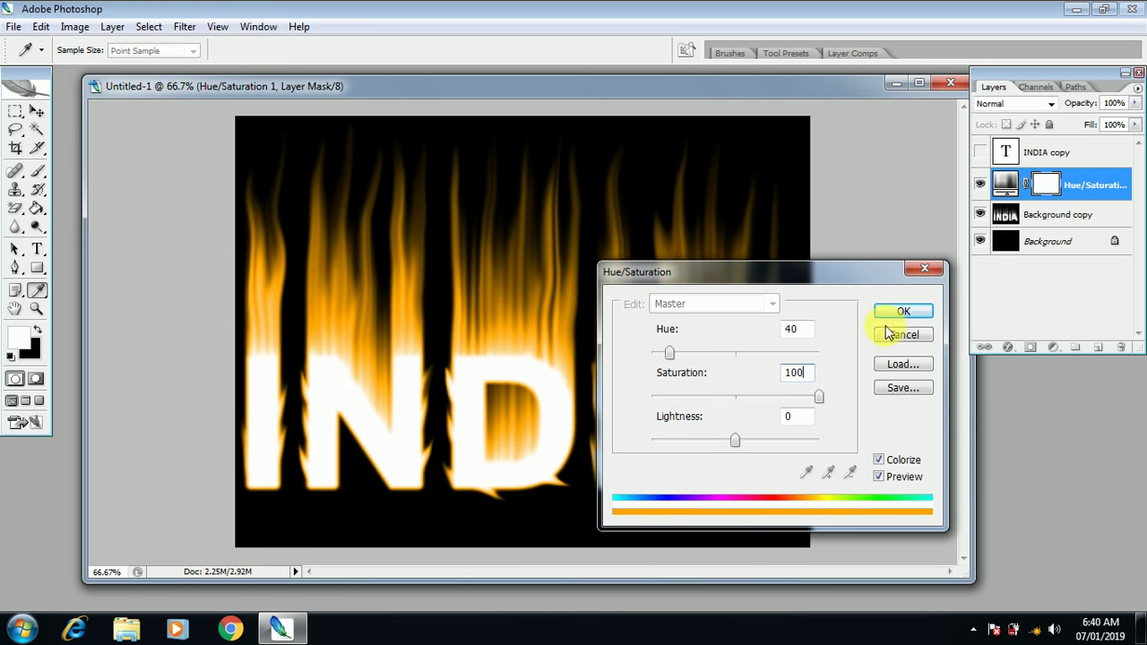
{"action": "left_click", "coordinate": [892, 312]}
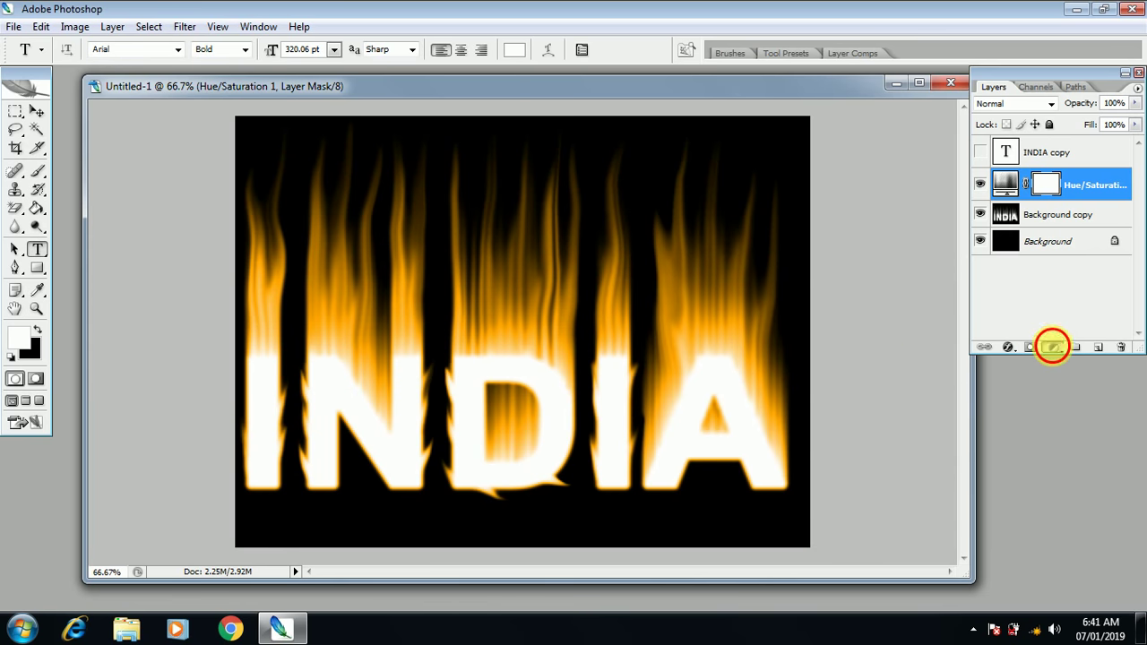
Add a second Hue/Saturation layer at Hue -25 in Overlay mode, then show and select INDIA copy
{"action": "left_click", "coordinate": [1052, 347]}
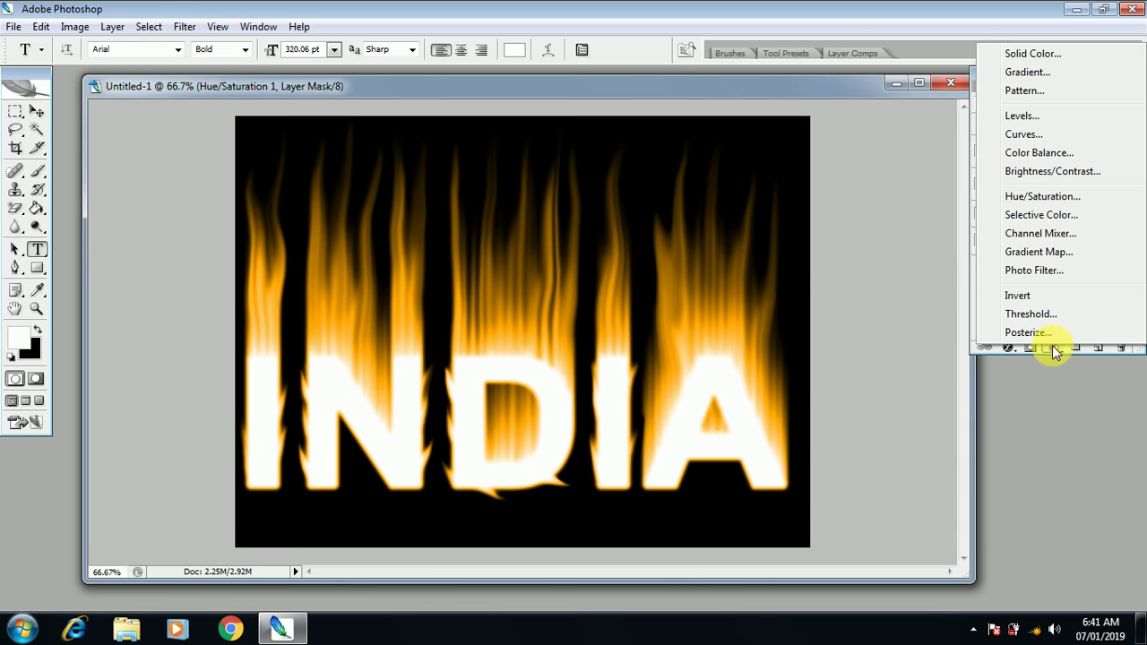
{"action": "left_click", "coordinate": [1044, 199]}
{"action": "type", "text": "-2"}
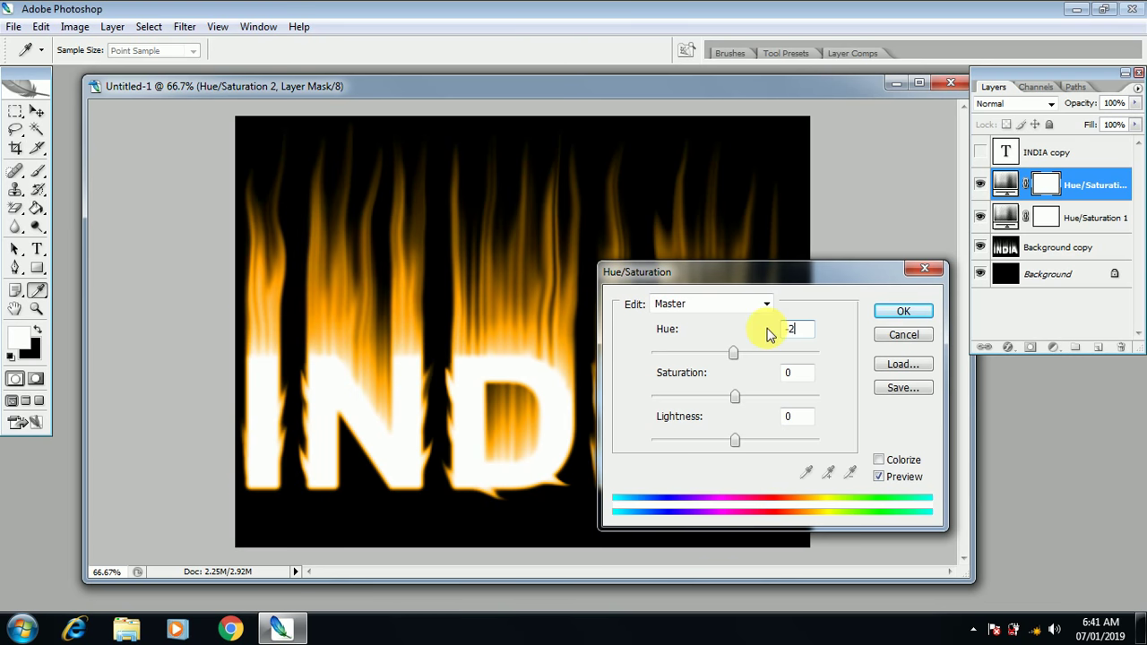
{"action": "type", "text": "5"}
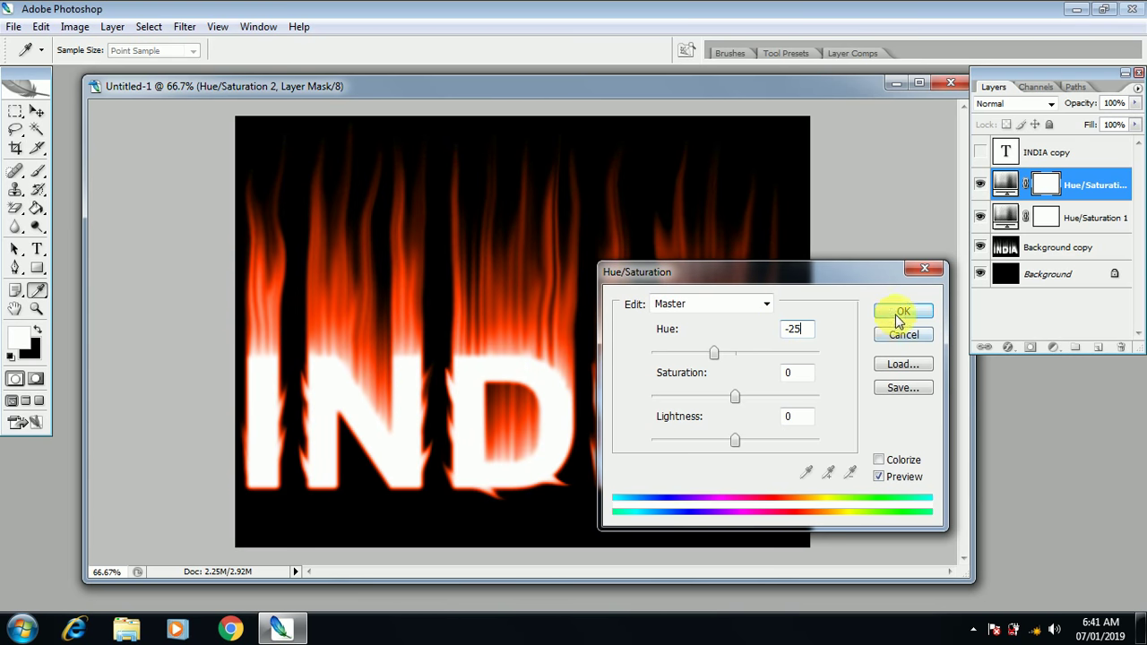
{"action": "left_click", "coordinate": [895, 315]}
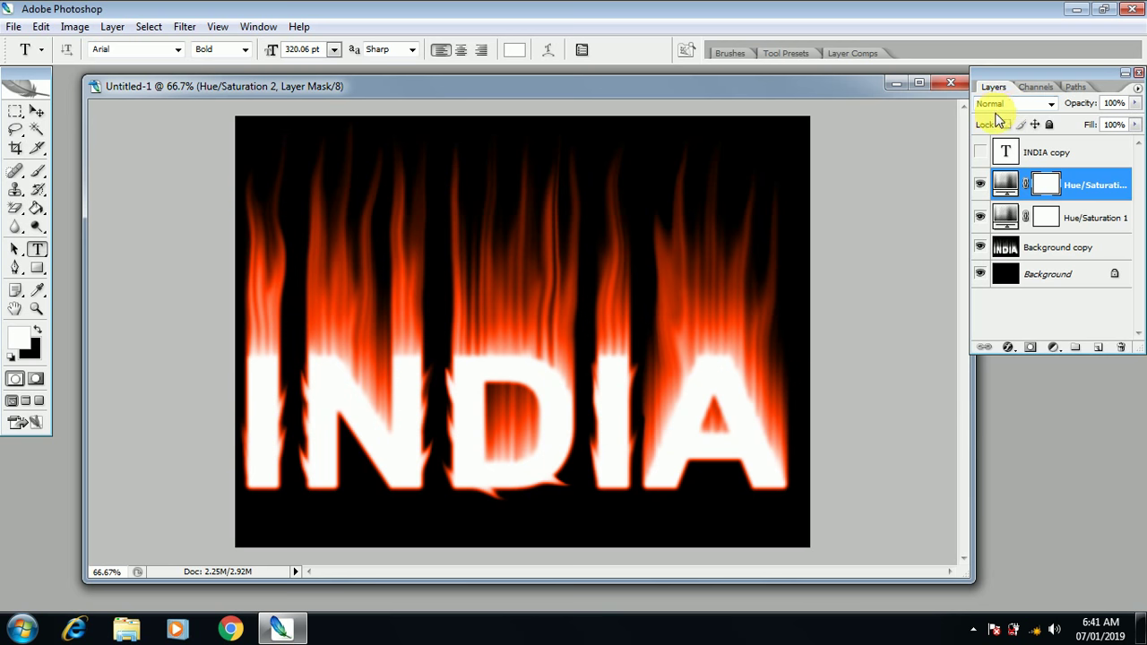
{"action": "left_click", "coordinate": [1023, 106]}
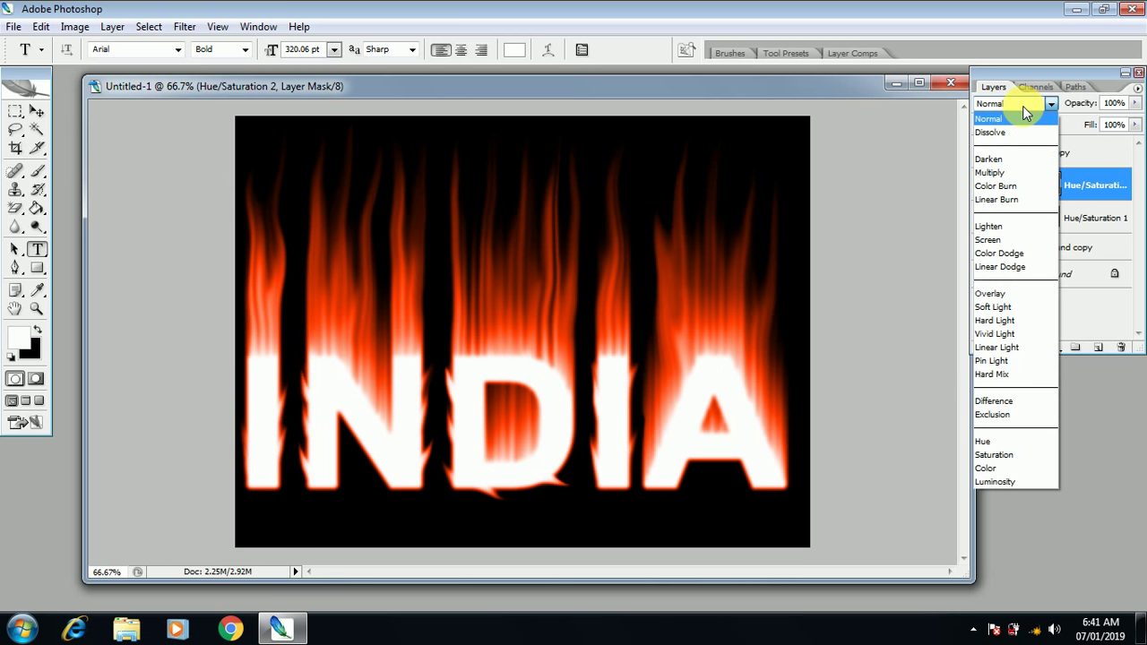
{"action": "left_click", "coordinate": [1014, 294]}
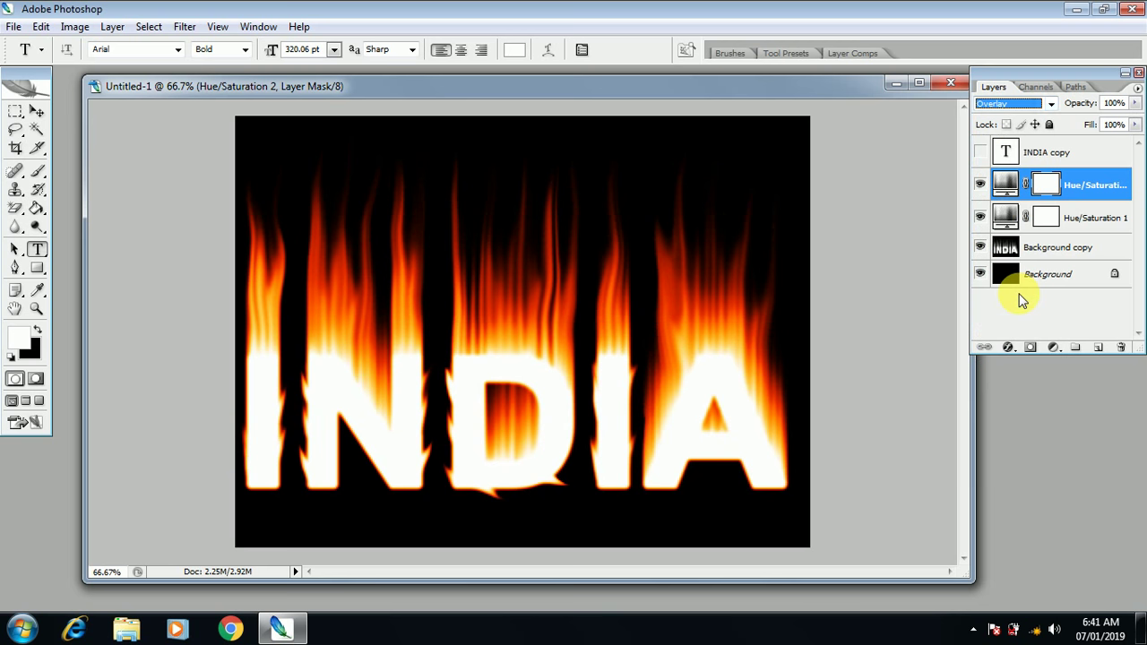
{"action": "left_click", "coordinate": [1056, 155]}
{"action": "left_click", "coordinate": [980, 151]}
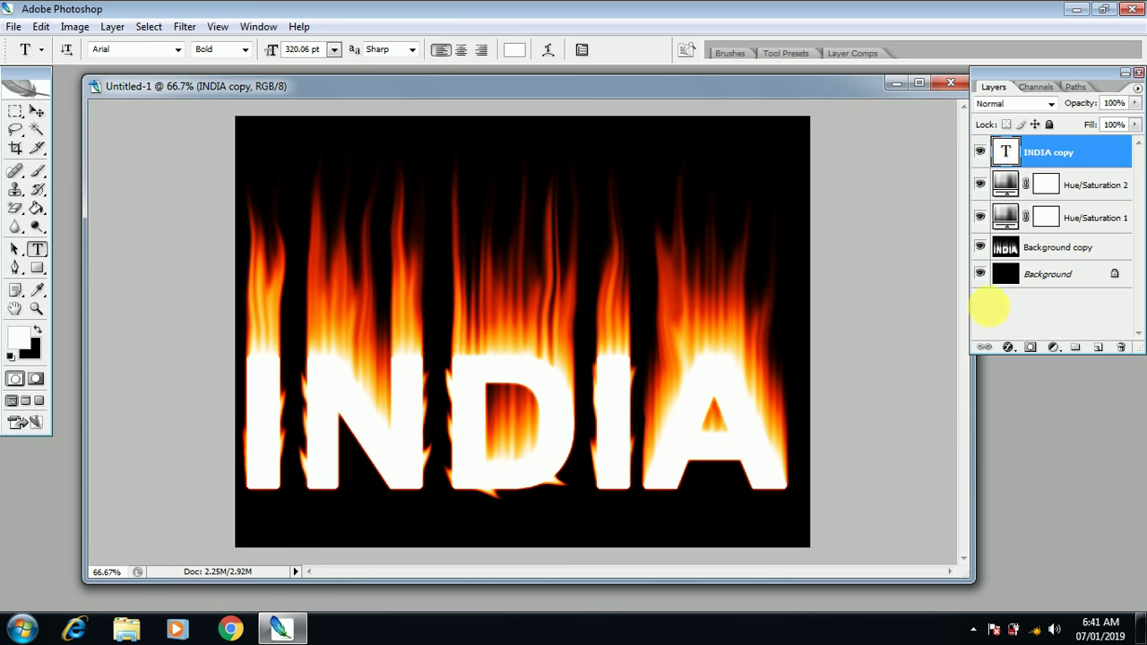
Give the INDIA copy text a 90° Gradient Overlay, black to an orange-red sampled from the flames
{"action": "left_click", "coordinate": [1020, 351]}
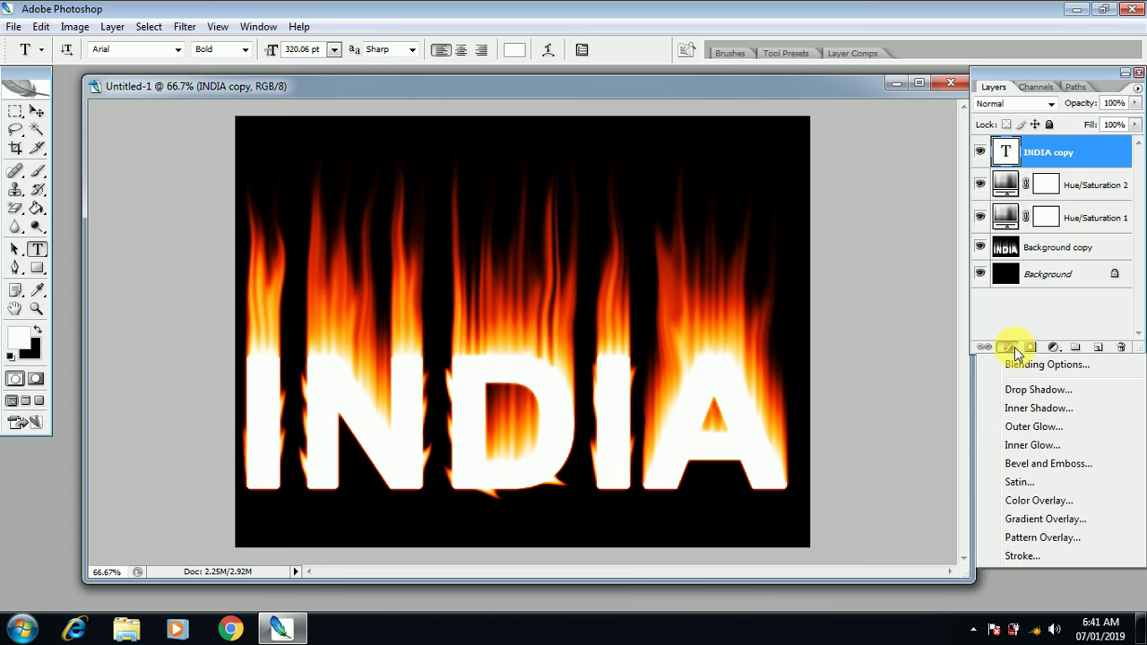
{"action": "left_click", "coordinate": [1045, 520]}
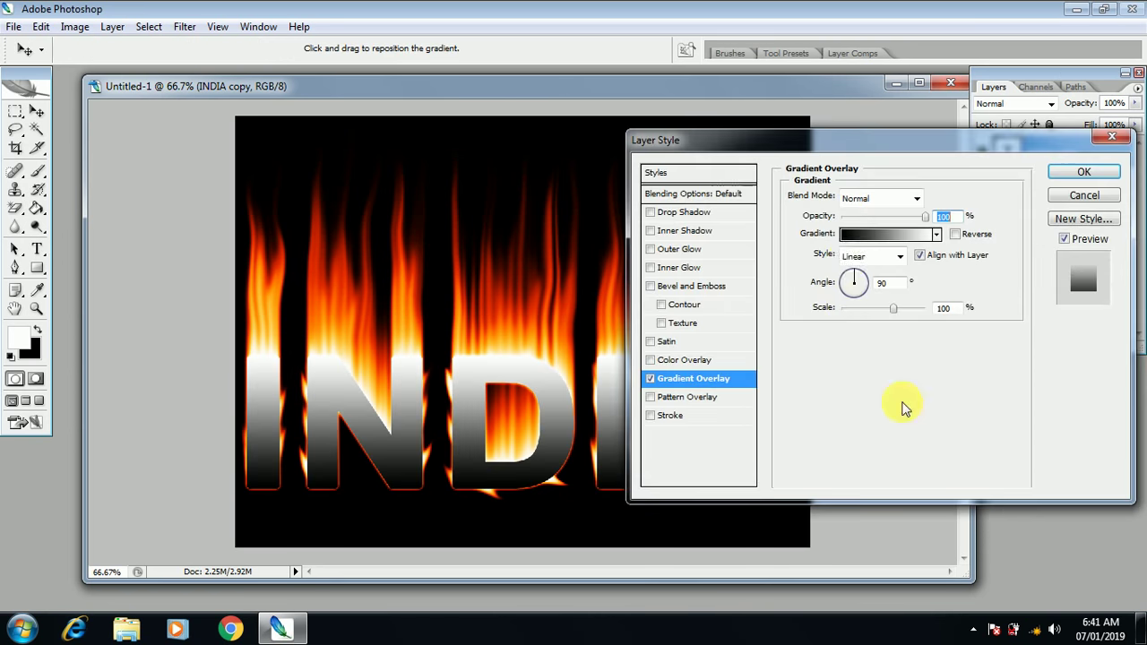
{"action": "left_click", "coordinate": [870, 235]}
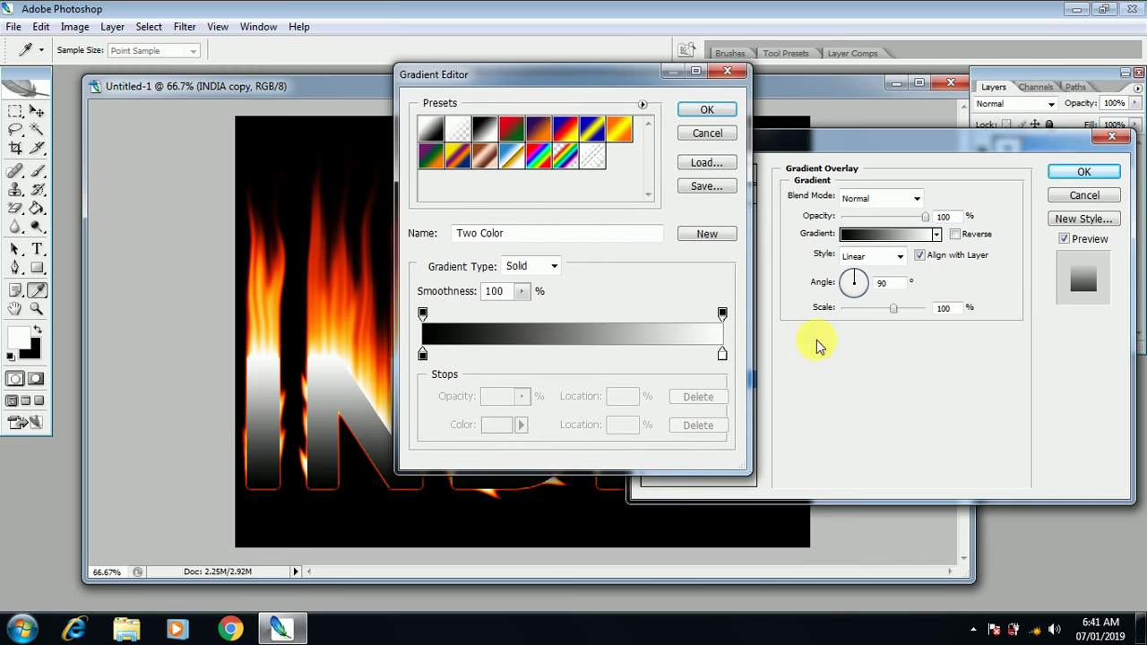
{"action": "left_click", "coordinate": [722, 354]}
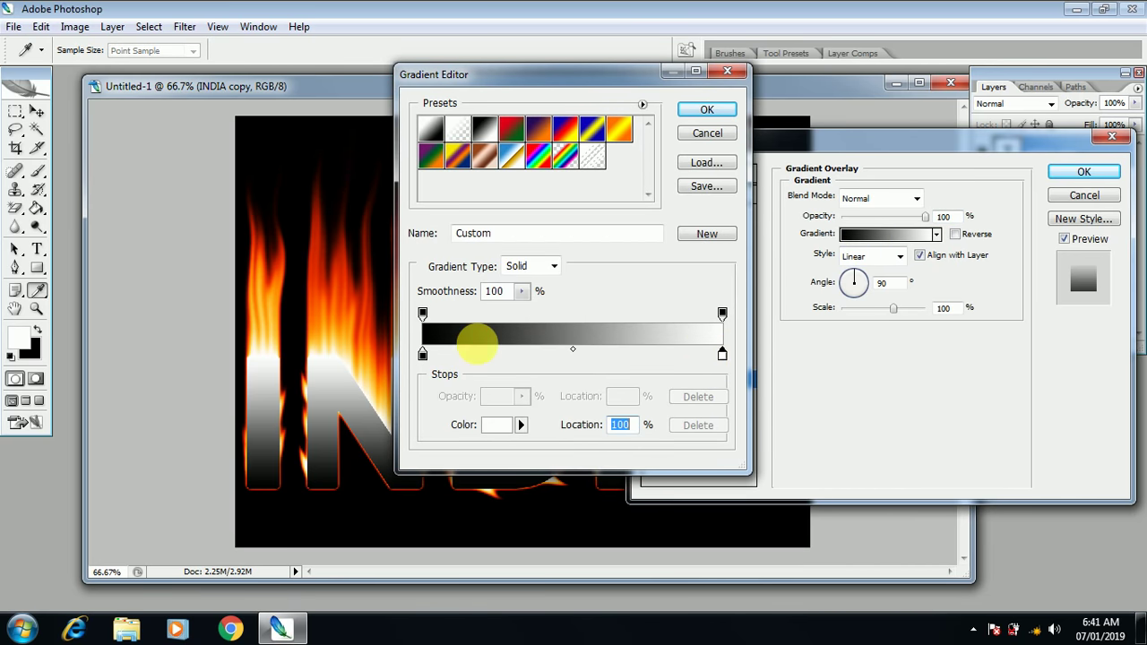
{"action": "left_click", "coordinate": [338, 324]}
{"action": "left_click", "coordinate": [344, 305]}
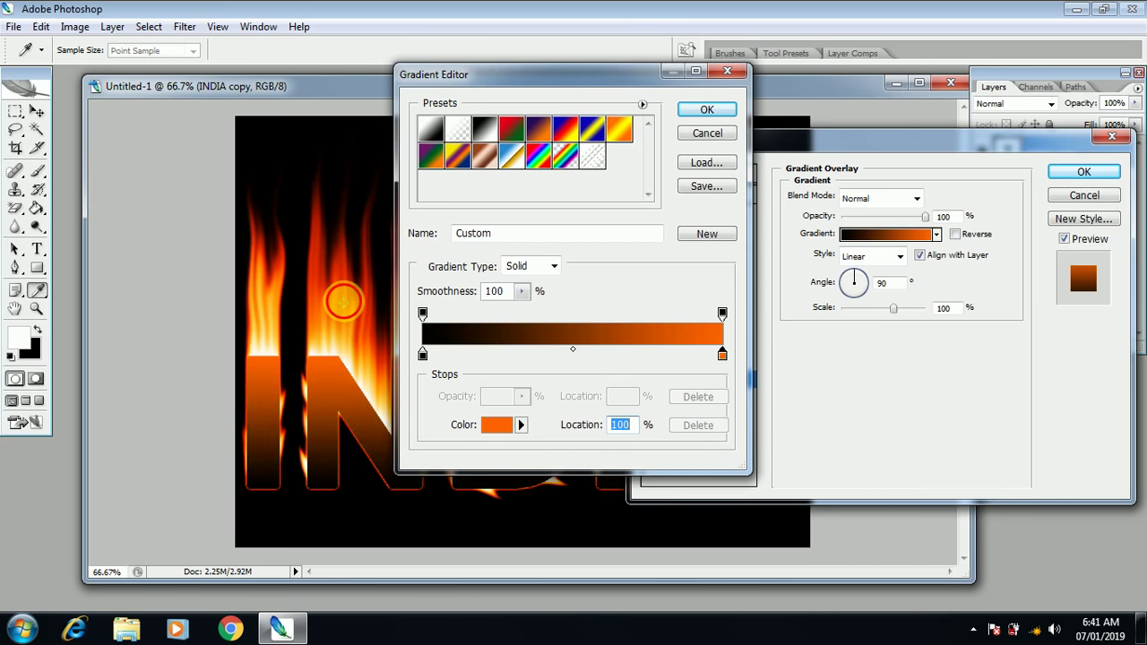
{"action": "left_click", "coordinate": [342, 289]}
{"action": "left_click", "coordinate": [340, 279]}
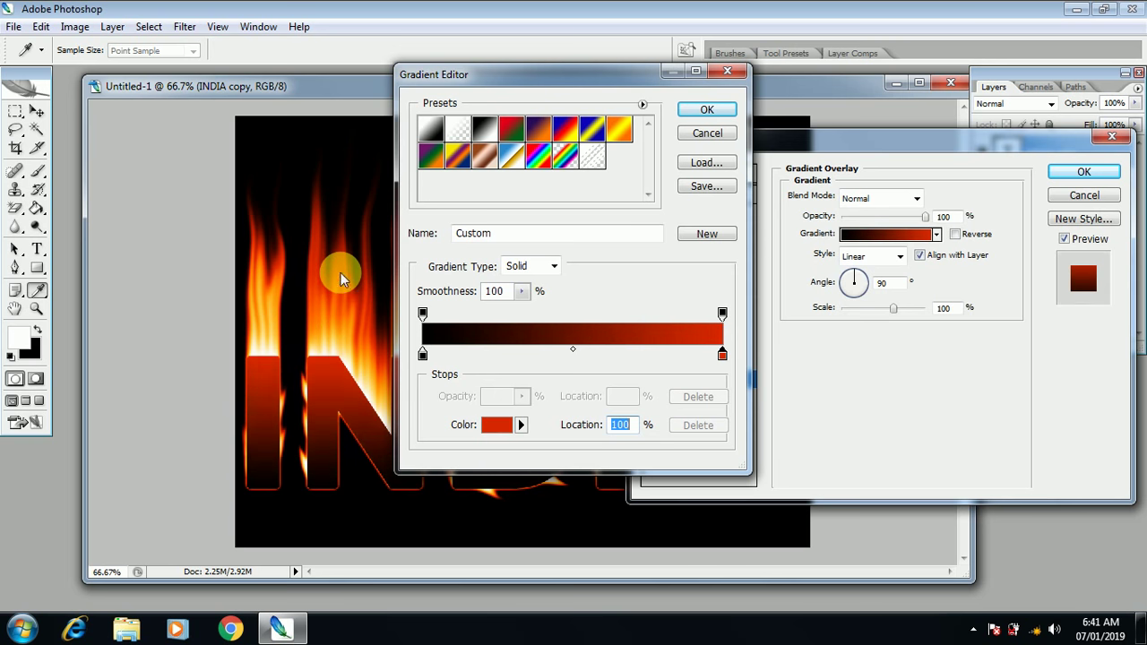
{"action": "left_click", "coordinate": [341, 285]}
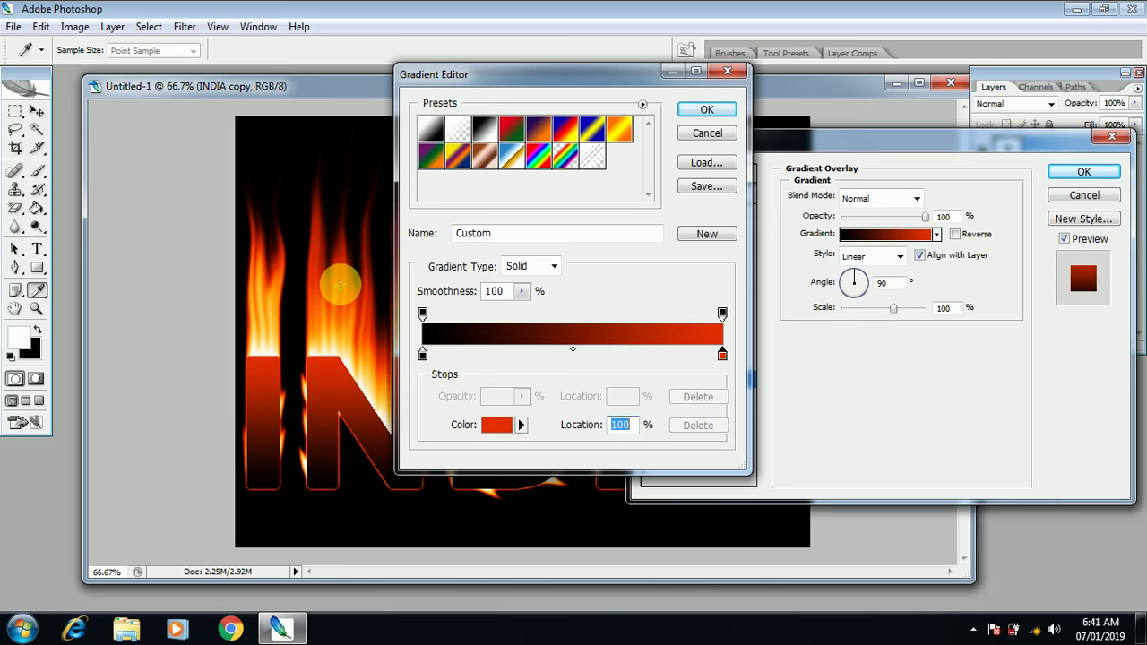
{"action": "left_click", "coordinate": [709, 113]}
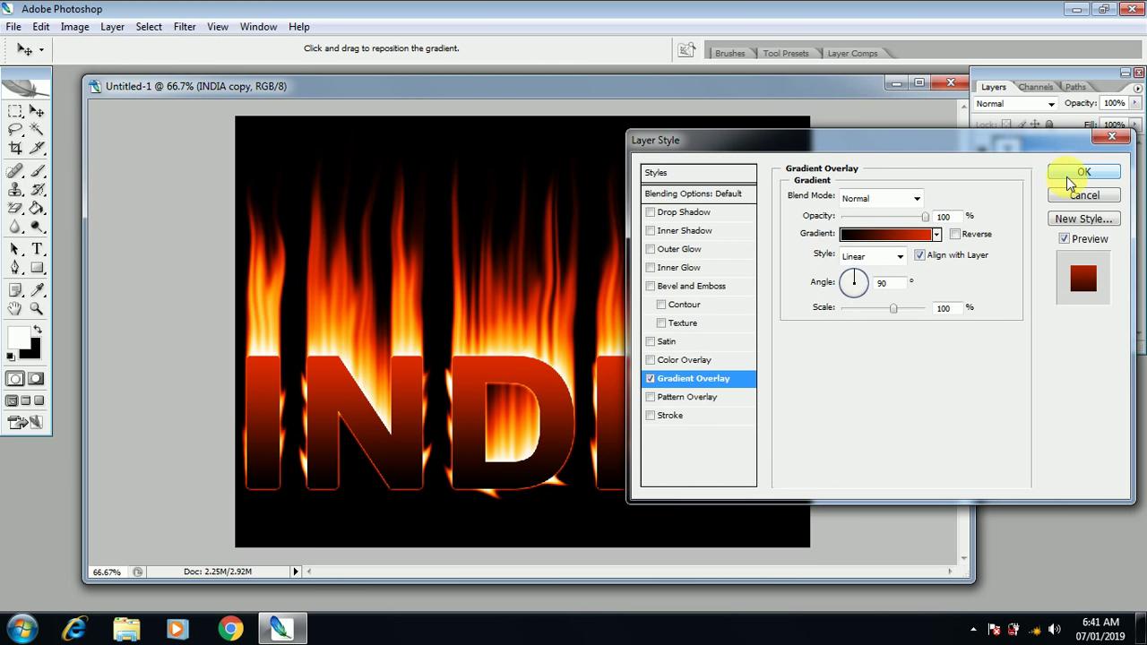
{"action": "left_click", "coordinate": [1068, 179]}
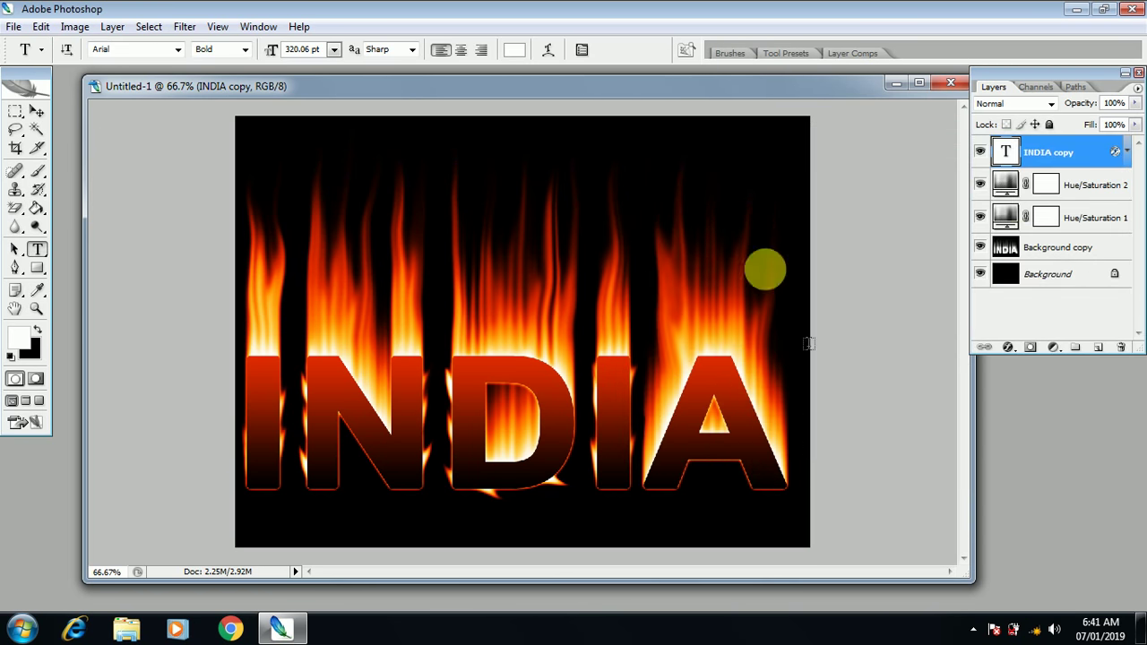